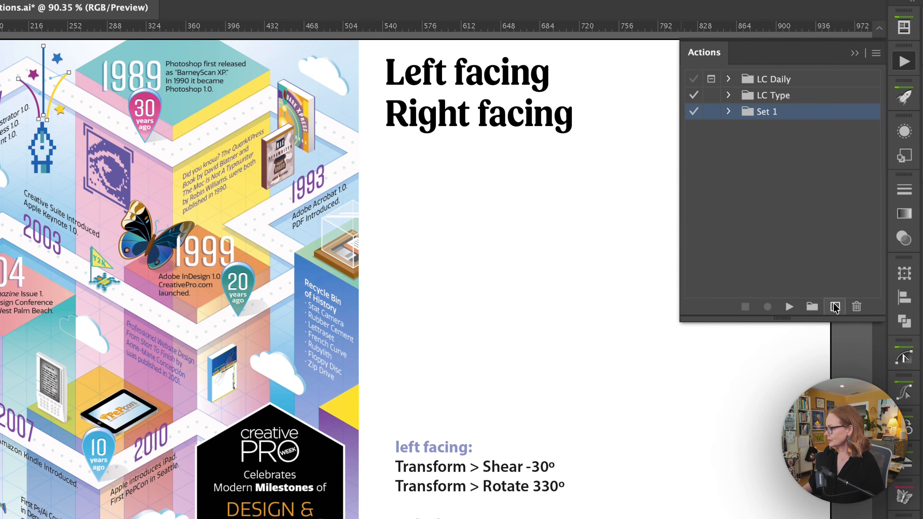
Step: Create a new action set named "Isometric type"
click(811, 307)
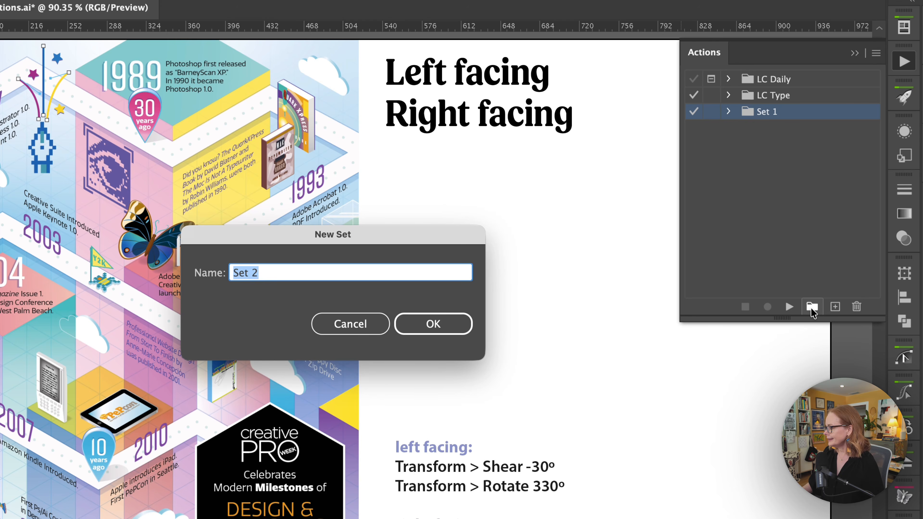
text(Is)
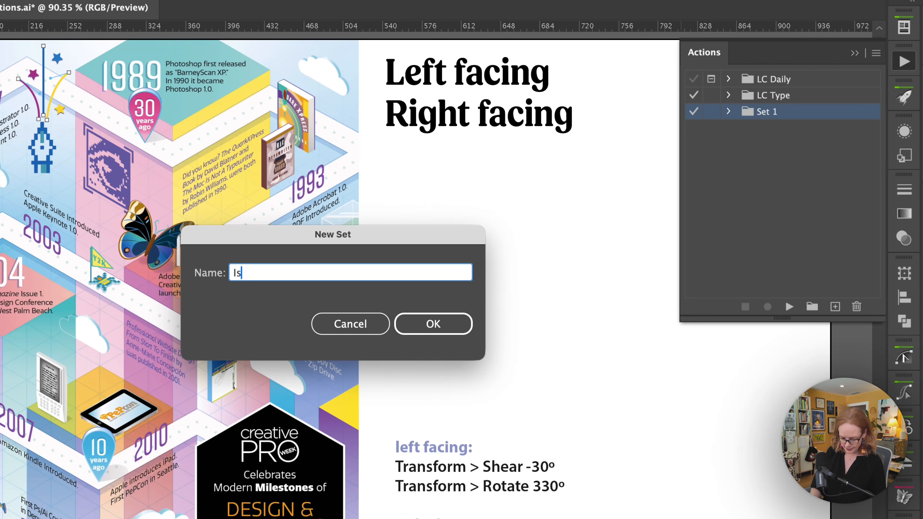
text(ometric type)
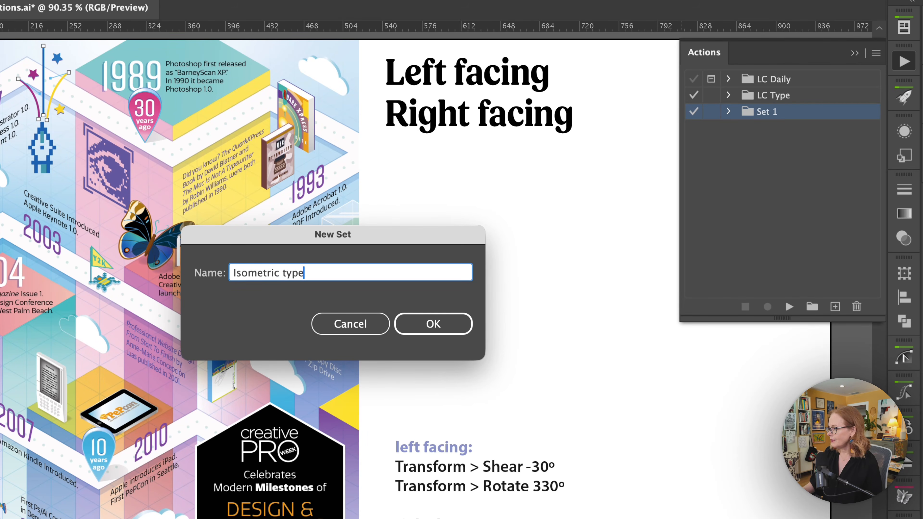
click(437, 323)
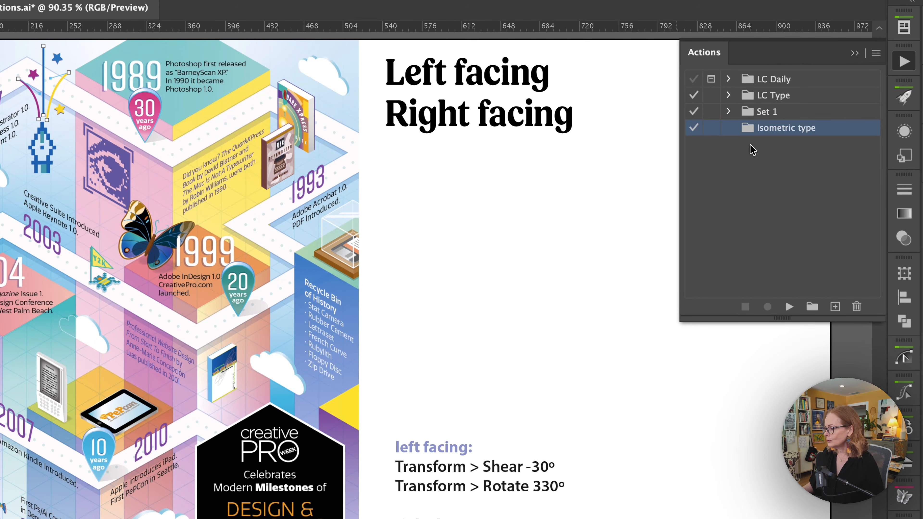
Step: Create an action named "Left facing" in the Isometric type set with the color Red and start recording it
click(834, 307)
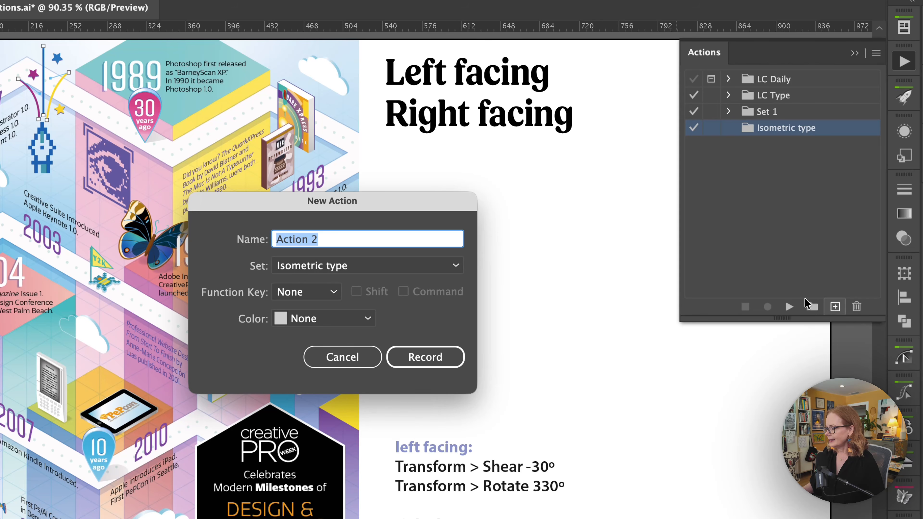
text(Lef)
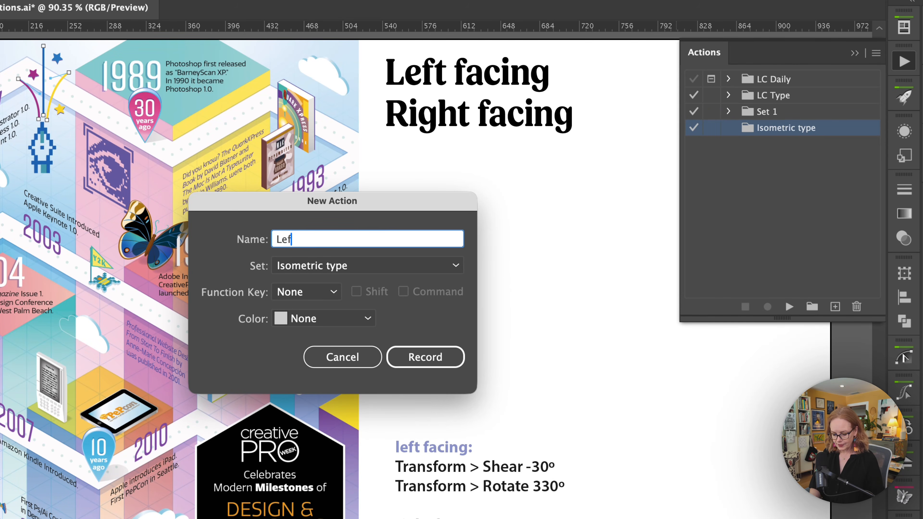
text(t facing)
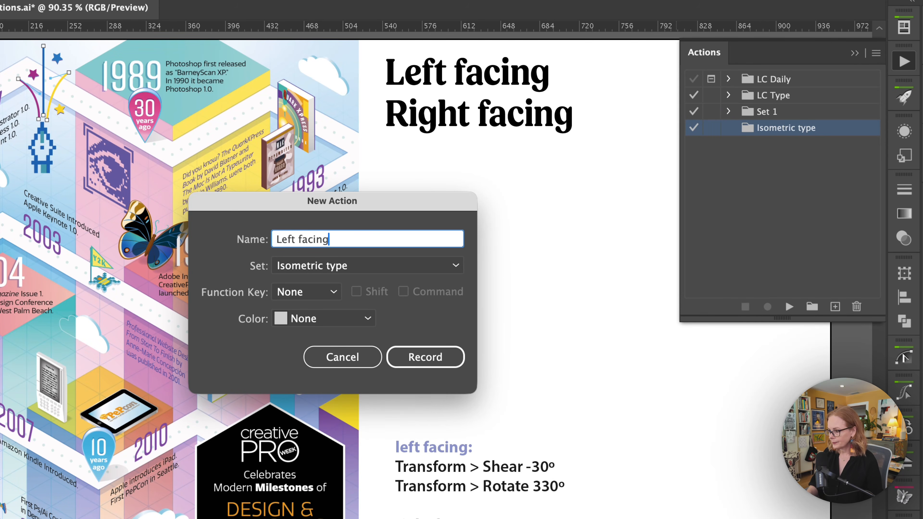
click(326, 322)
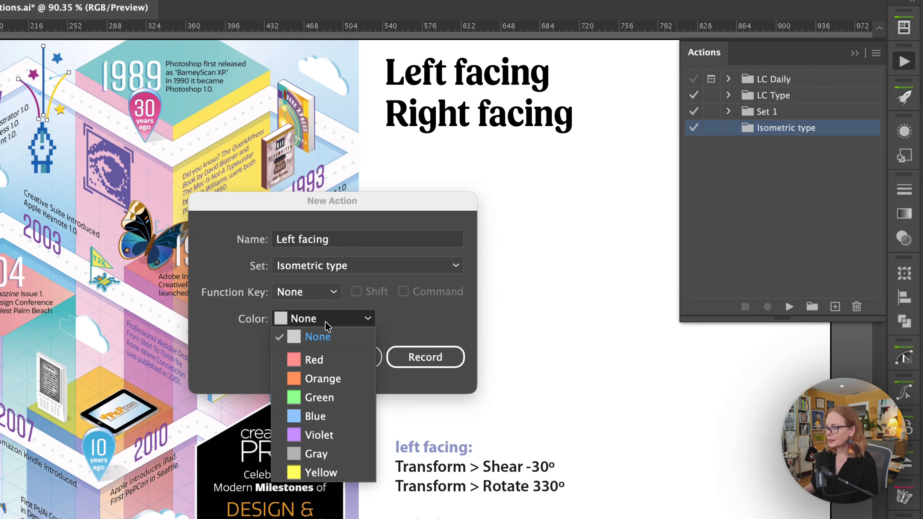
click(313, 359)
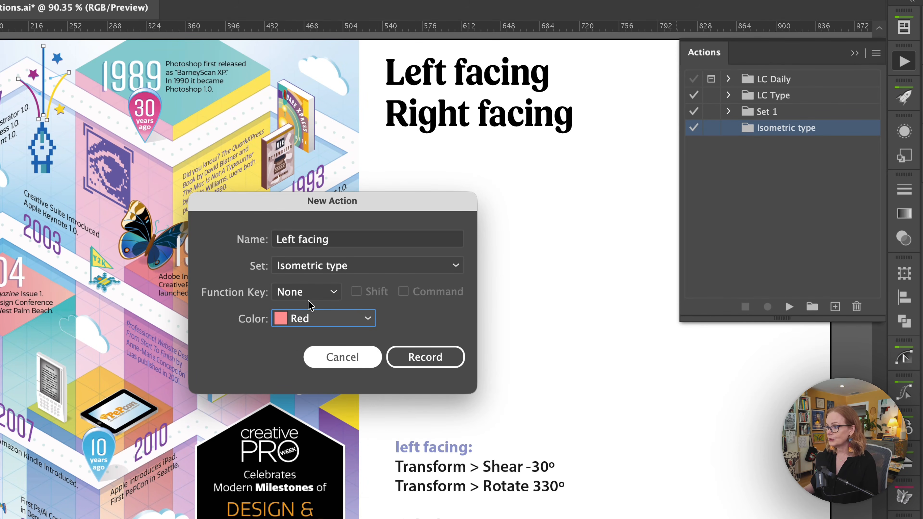
click(424, 360)
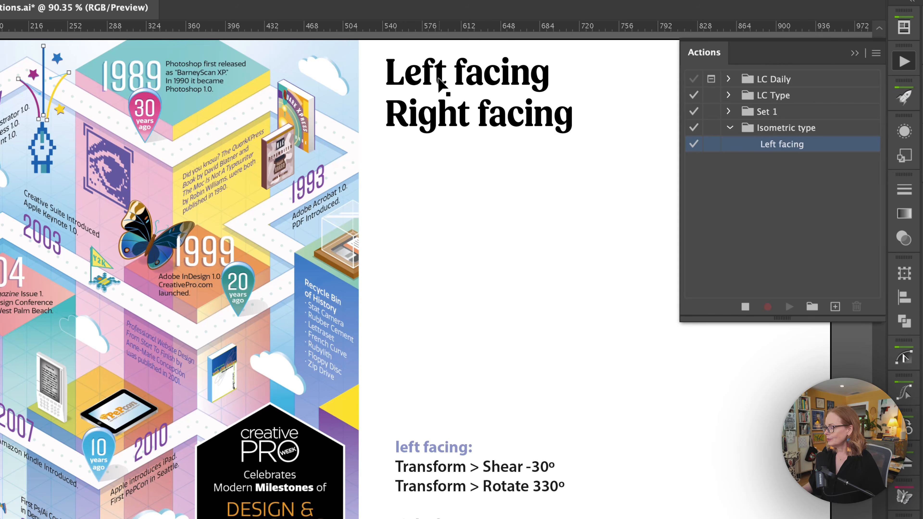
Step: Duplicate the "Left facing" text into the empty area below the headings and shear the copy -30° along the horizontal axis
drag(439, 83, 443, 256)
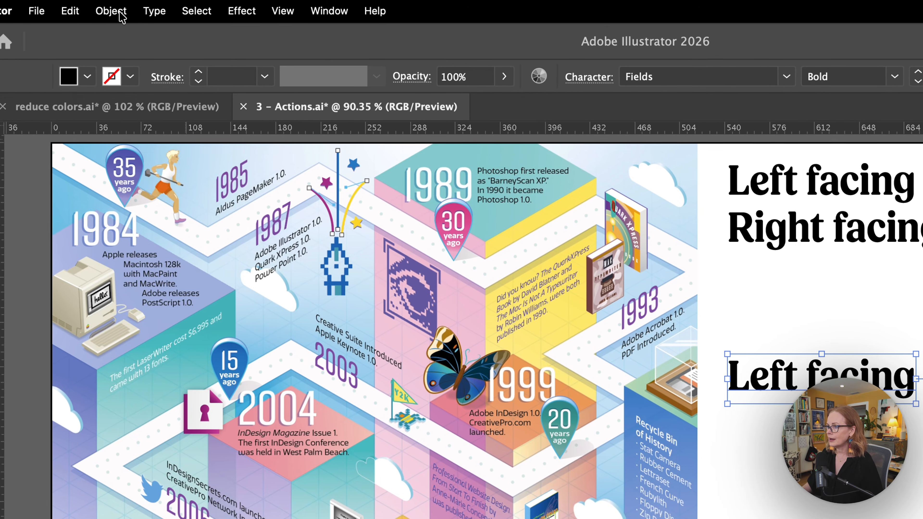
click(112, 11)
mouse_move(159, 43)
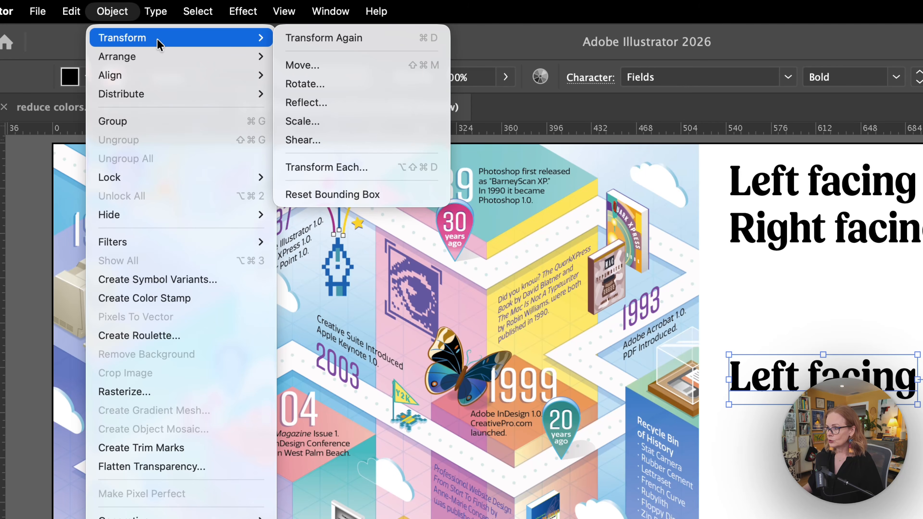
click(341, 146)
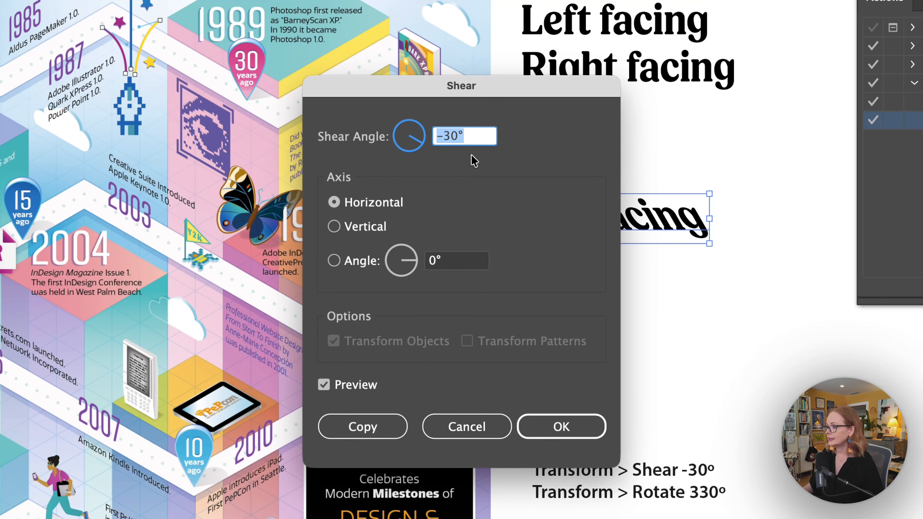
click(555, 429)
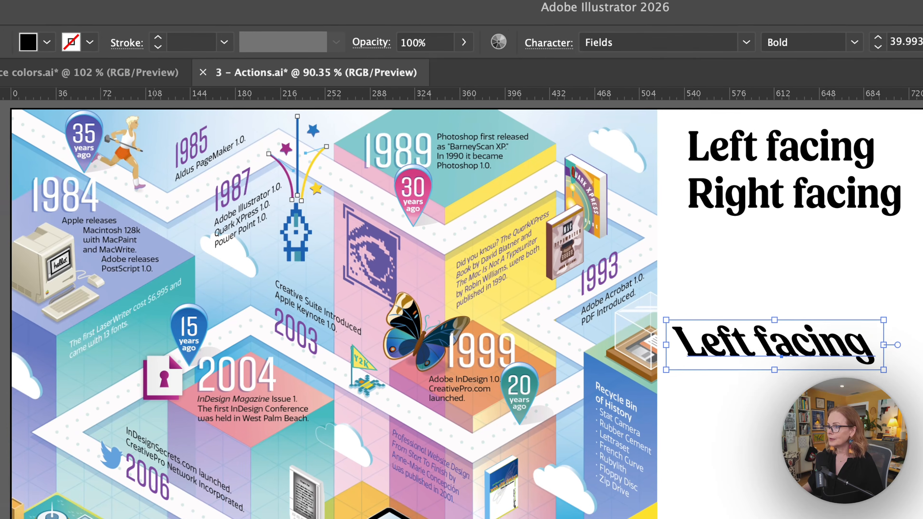
Step: Rotate the sheared "Left facing" copy by 330° and stop recording the action
click(115, 11)
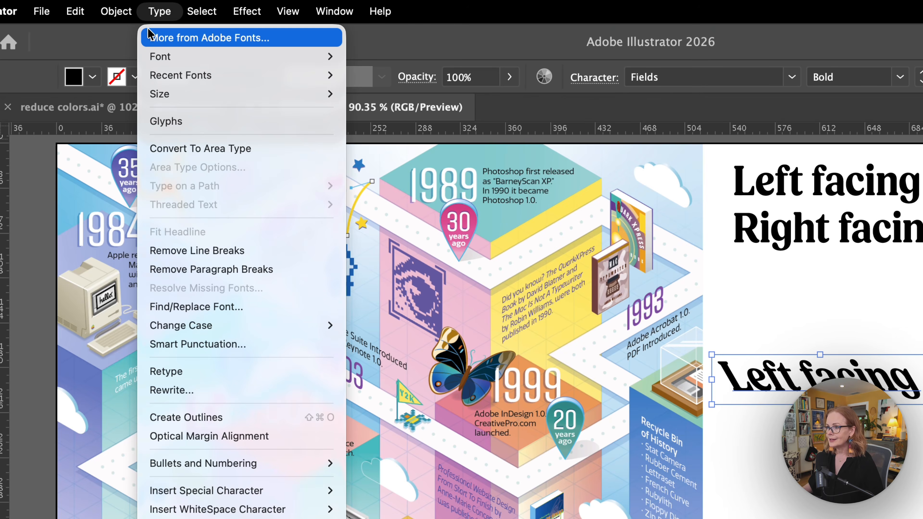
mouse_move(118, 42)
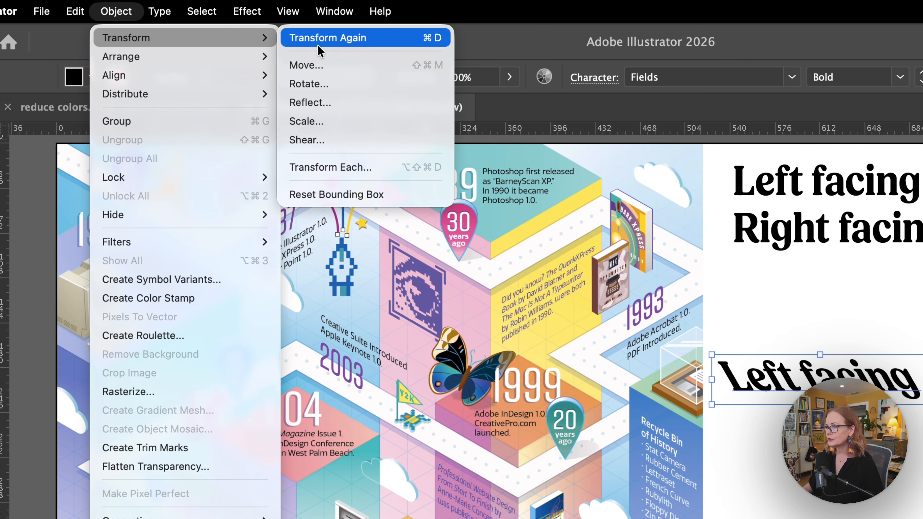
click(348, 90)
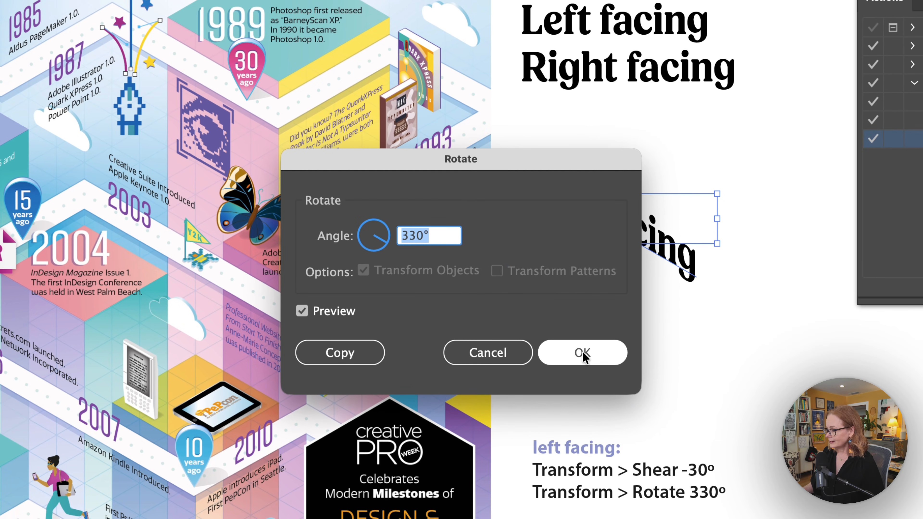
click(582, 352)
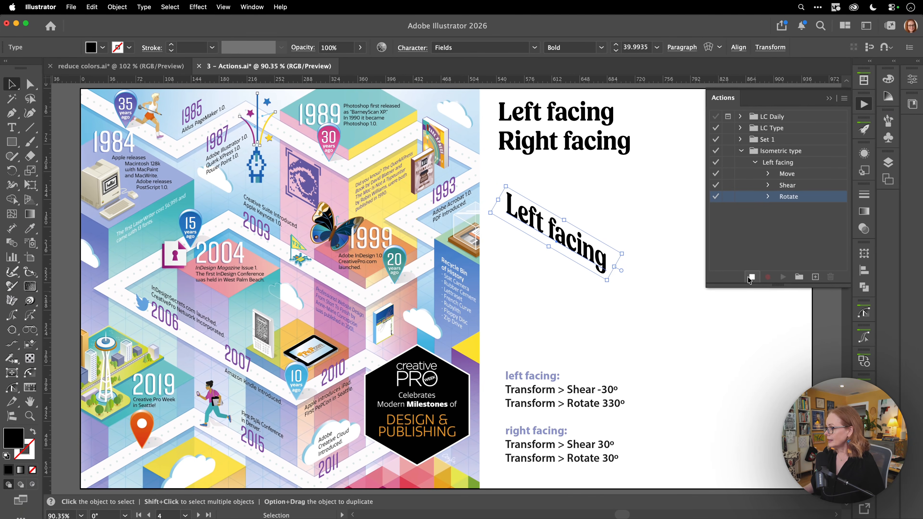
click(750, 278)
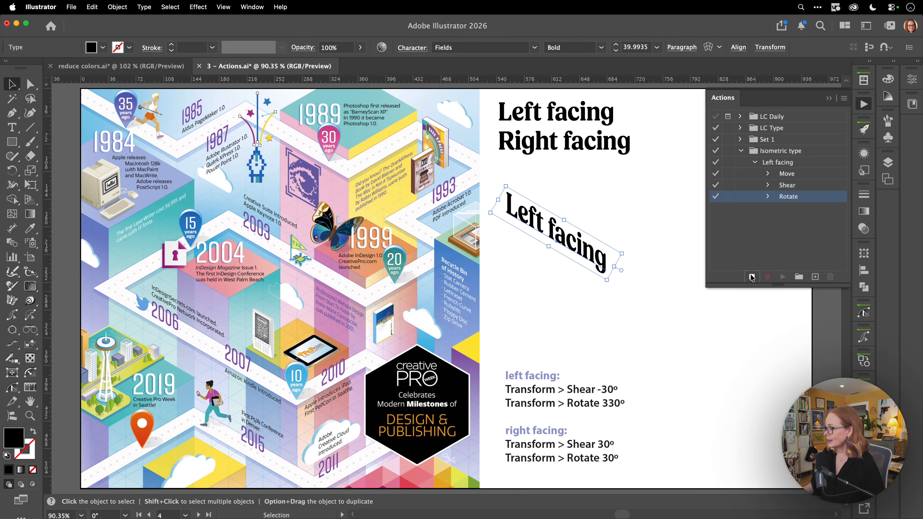
Step: Delete the sheared and rotated "Left facing" copy from the artboard
click(598, 303)
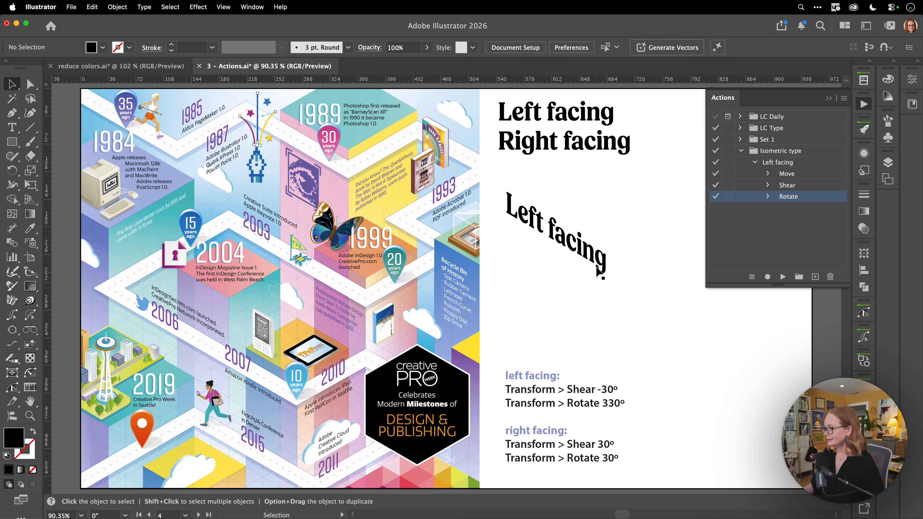
click(595, 263)
key(Delete)
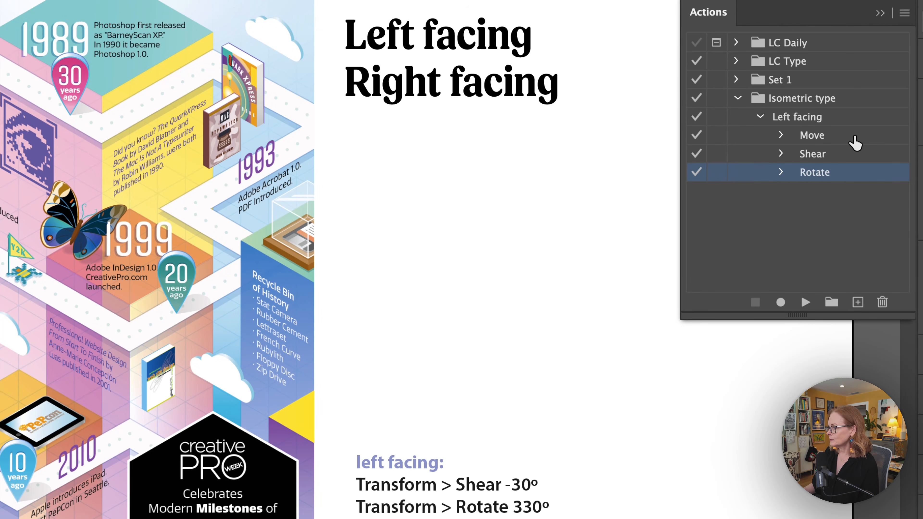
Step: Remove the recorded Move command from the Left facing action
click(855, 138)
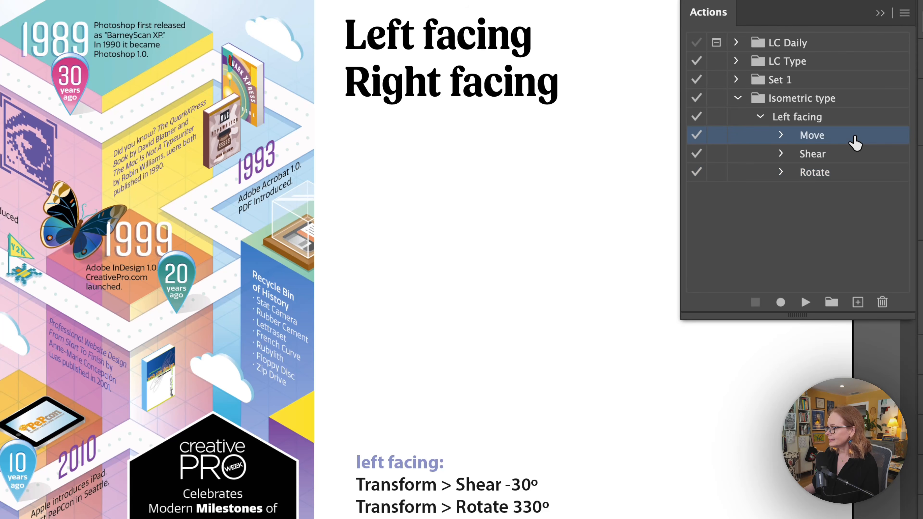
click(882, 303)
click(367, 326)
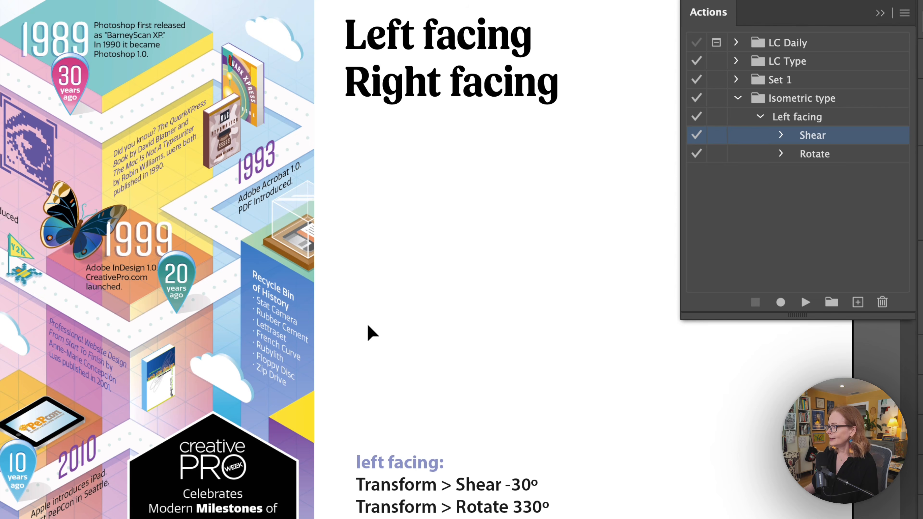
Step: Test the Left facing action on a fresh copy of the "Left facing" text, and delete that copy
click(837, 119)
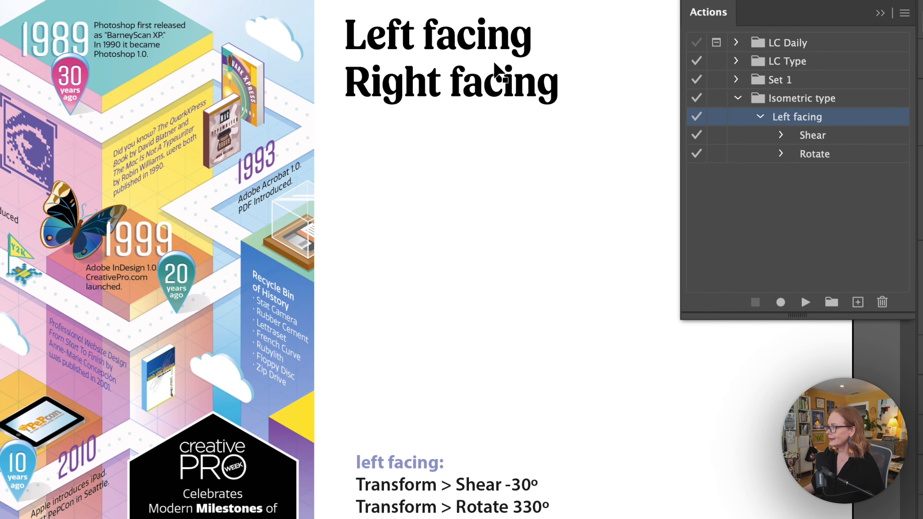
drag(480, 51, 509, 270)
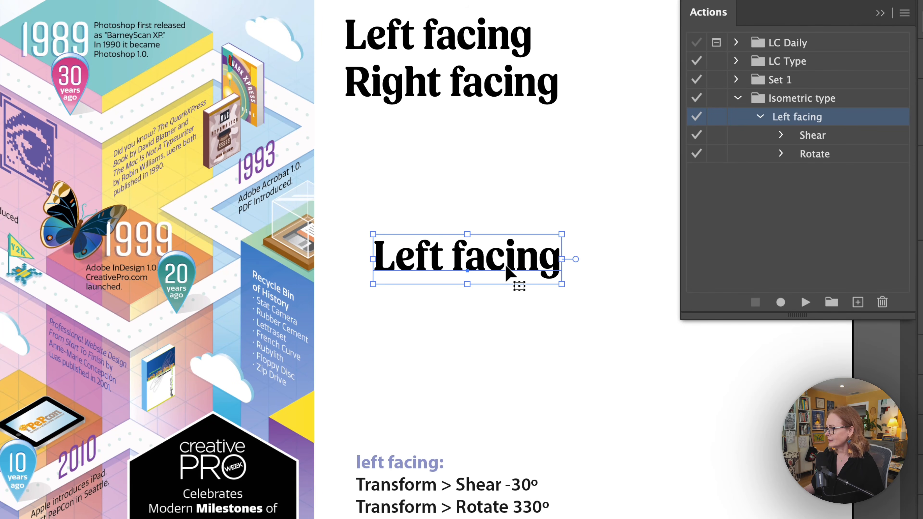
click(805, 302)
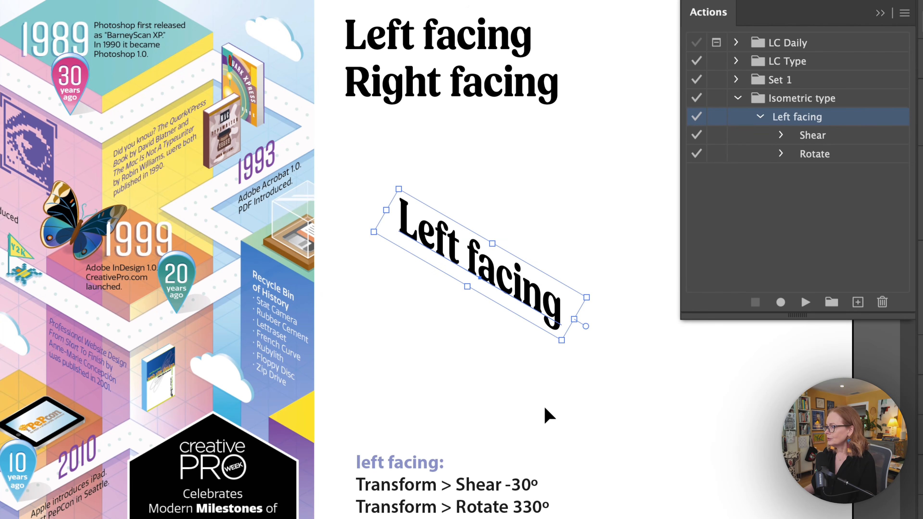
key(Delete)
click(701, 249)
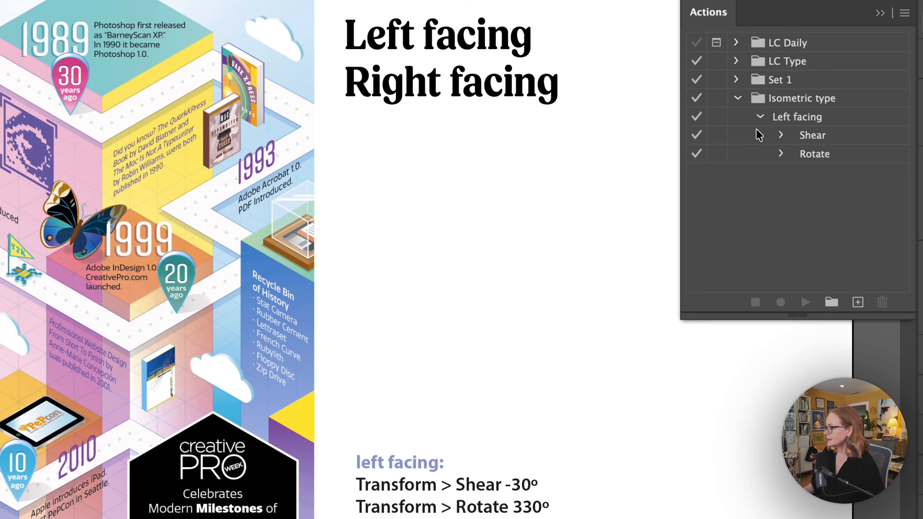
Step: Collapse the Left facing action and start recording a new Red action named "Right facing" in the Isometric type set
click(760, 117)
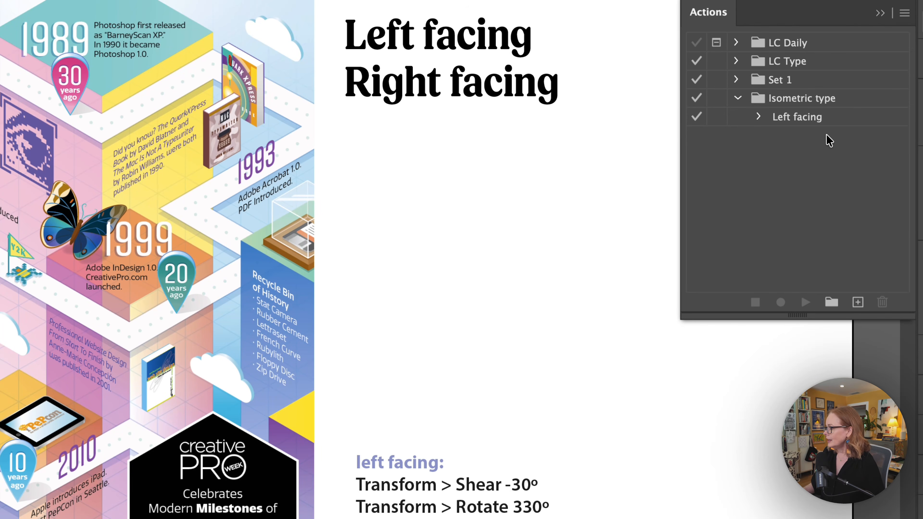
click(840, 103)
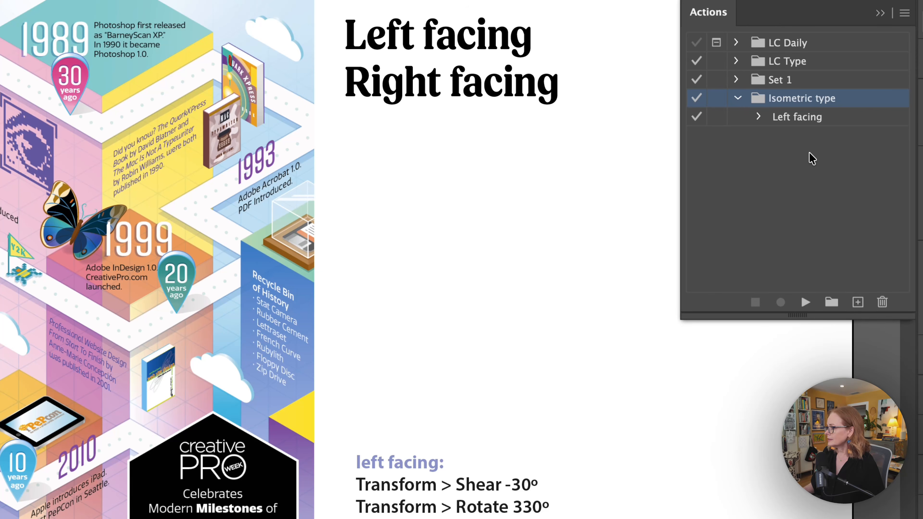
click(857, 304)
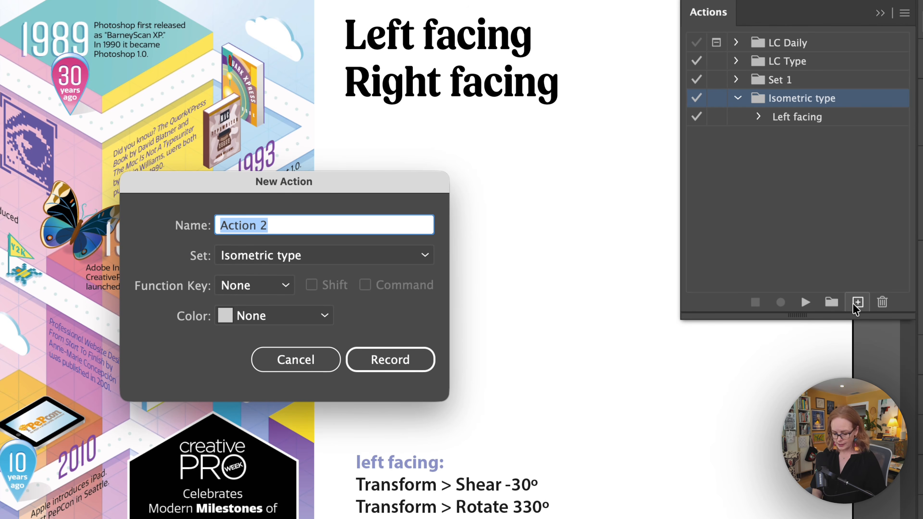
text(Right )
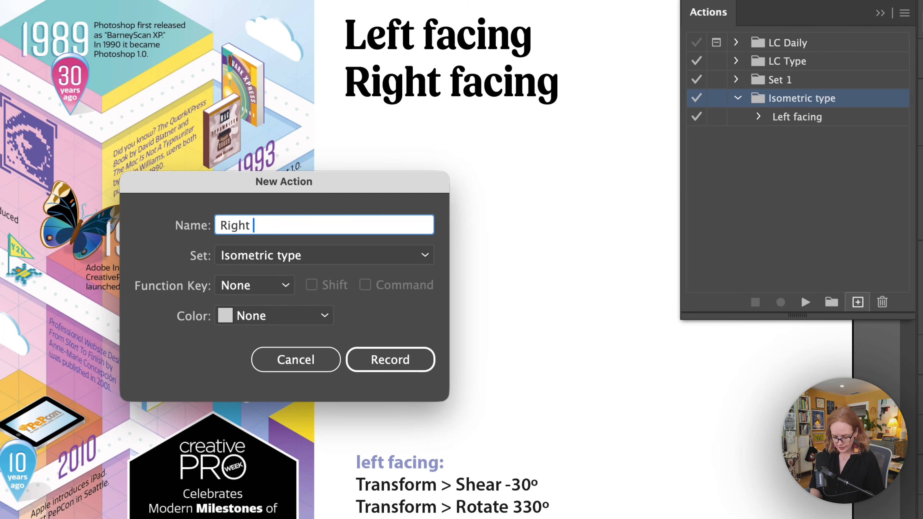
text(facing)
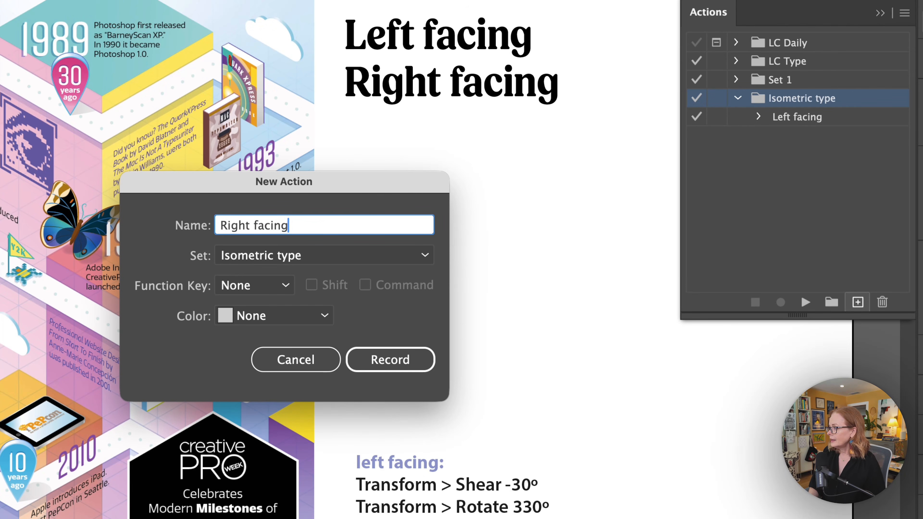
click(315, 315)
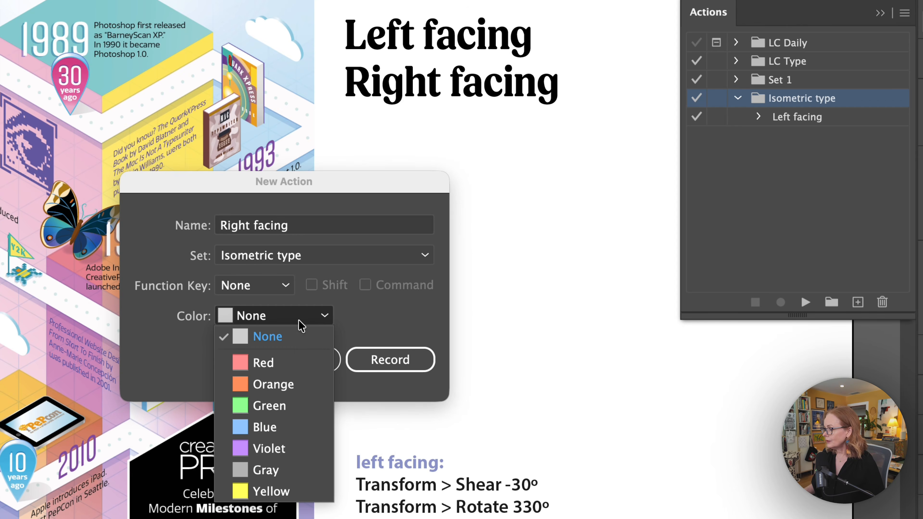
click(277, 367)
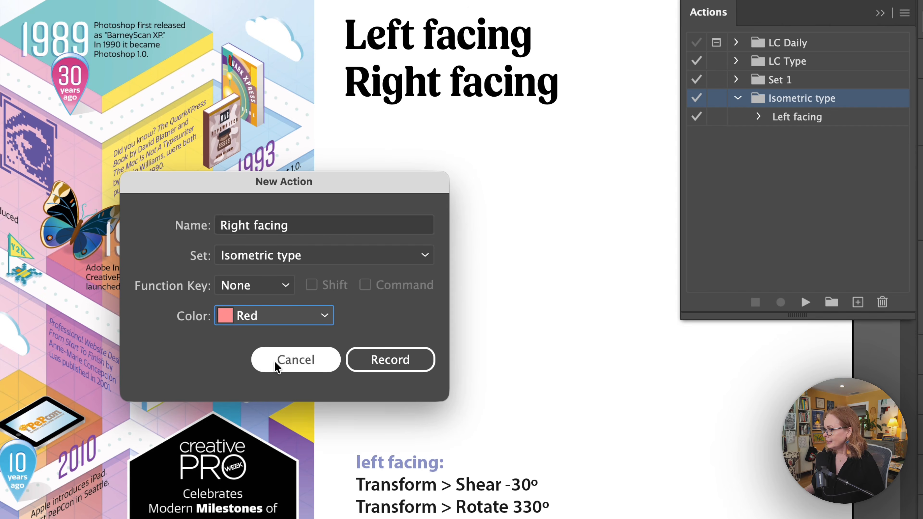
click(372, 362)
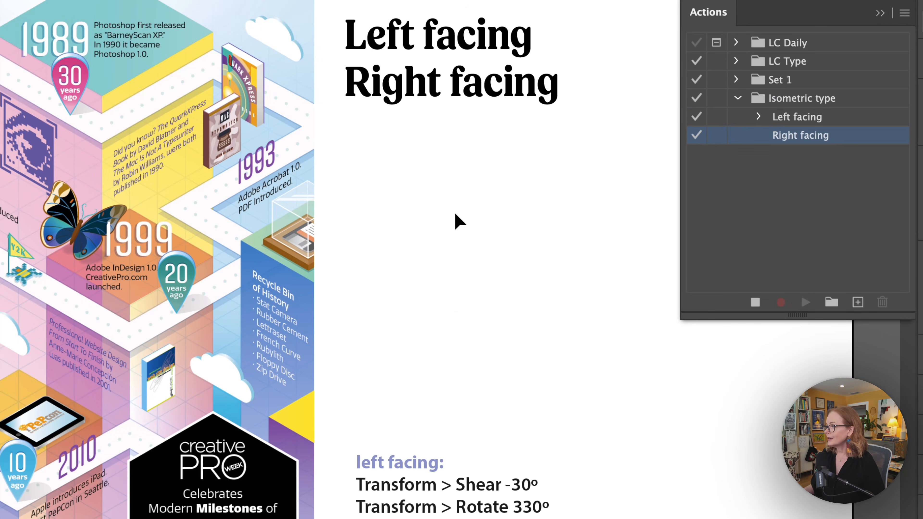
Step: Duplicate the "Right facing" text below the original and shear the copy by 30° along the horizontal axis
drag(433, 93, 443, 241)
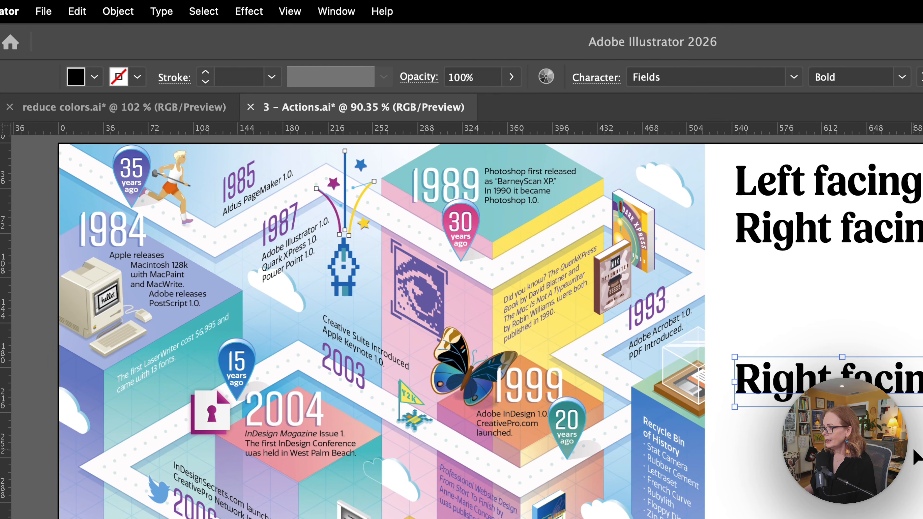
click(132, 15)
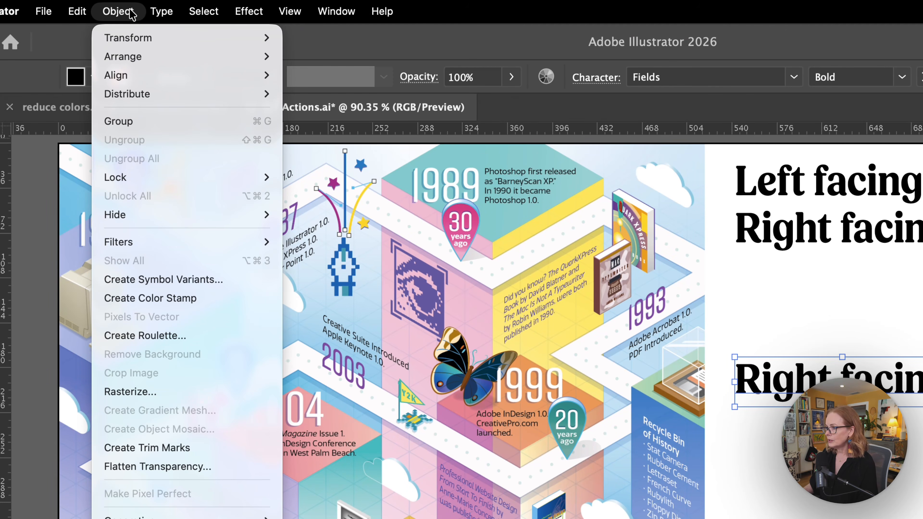
mouse_move(149, 38)
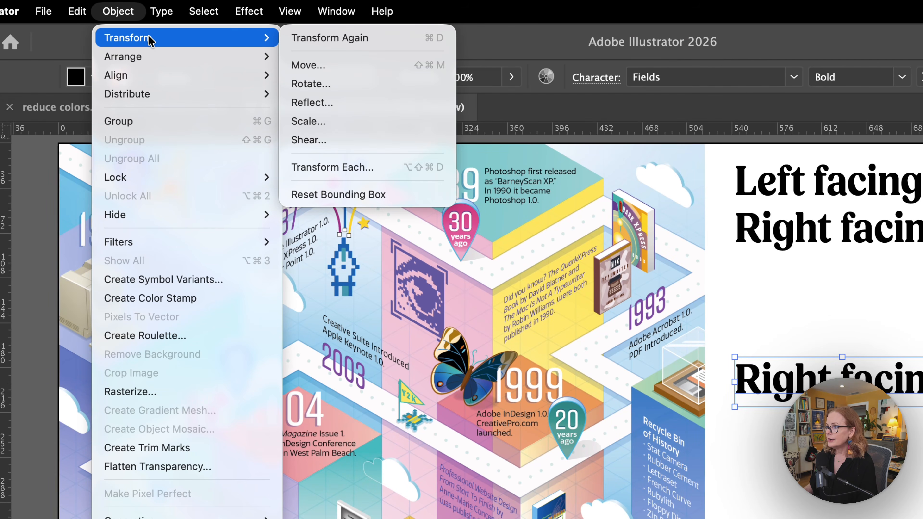
click(366, 141)
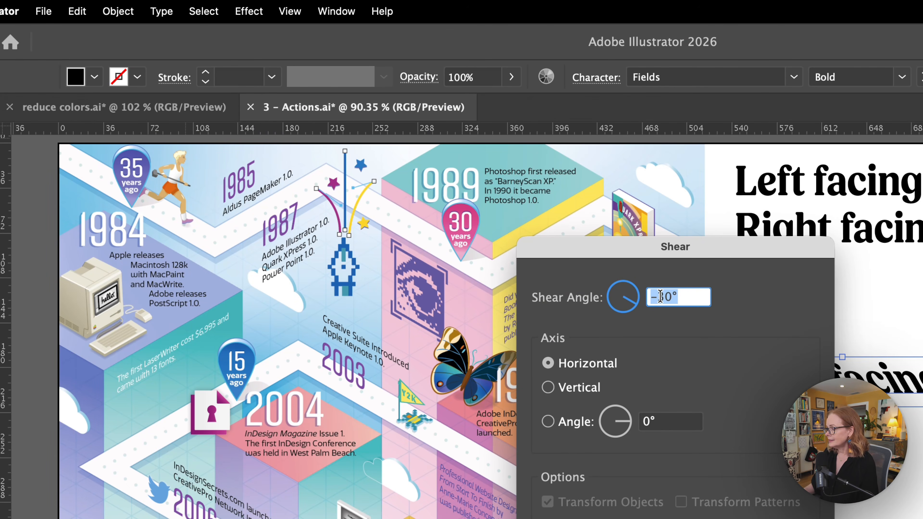
click(659, 297)
key(BackSpace)
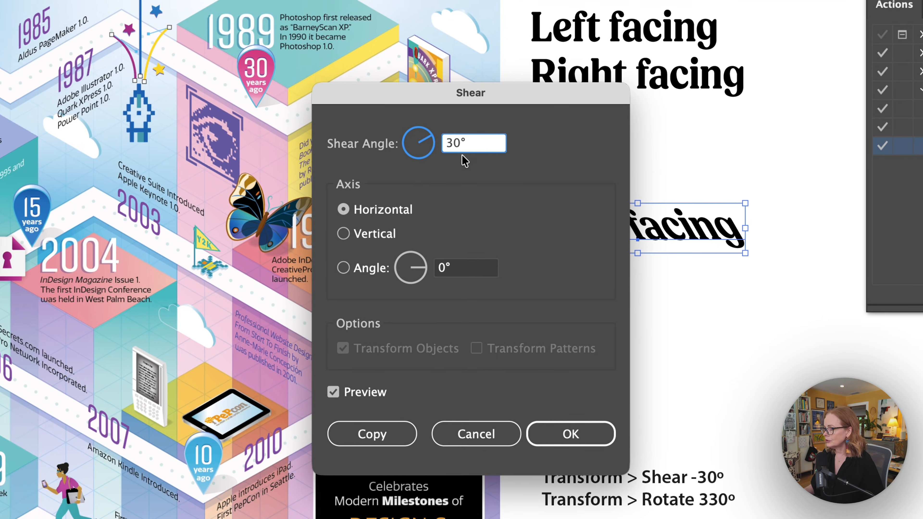
click(559, 427)
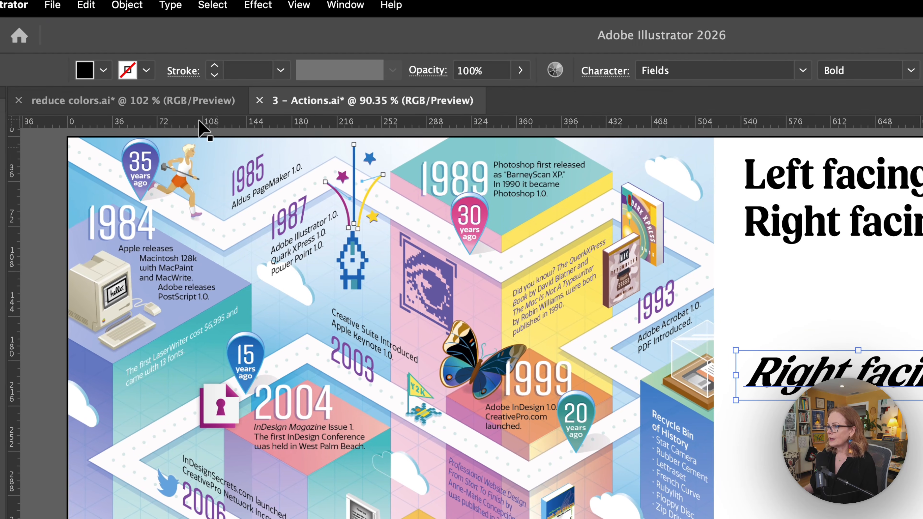
Step: Rotate the sheared "Right facing" copy by 30° and stop recording the action
click(127, 5)
mouse_move(166, 7)
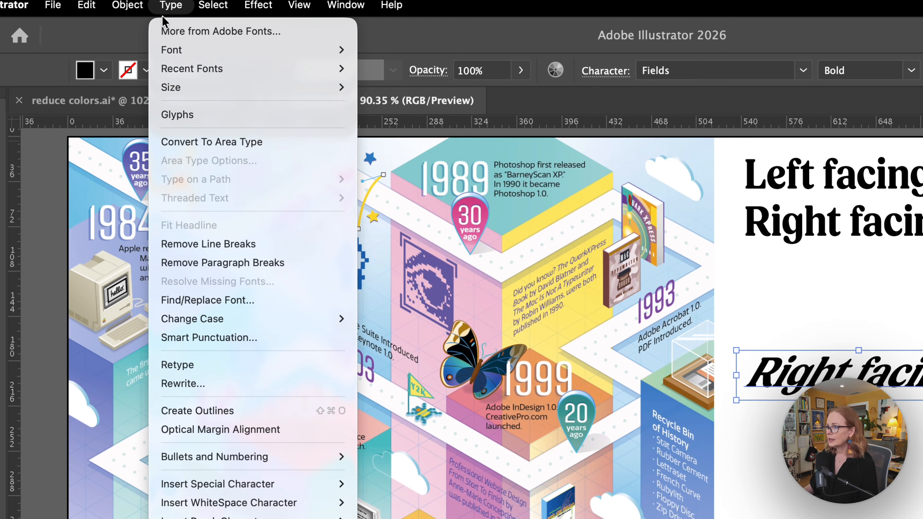
mouse_move(127, 5)
mouse_move(182, 31)
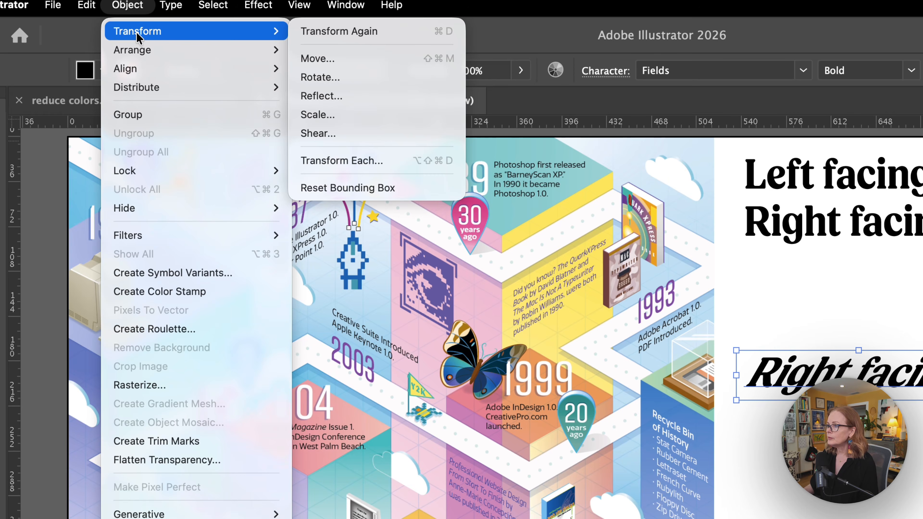
click(349, 76)
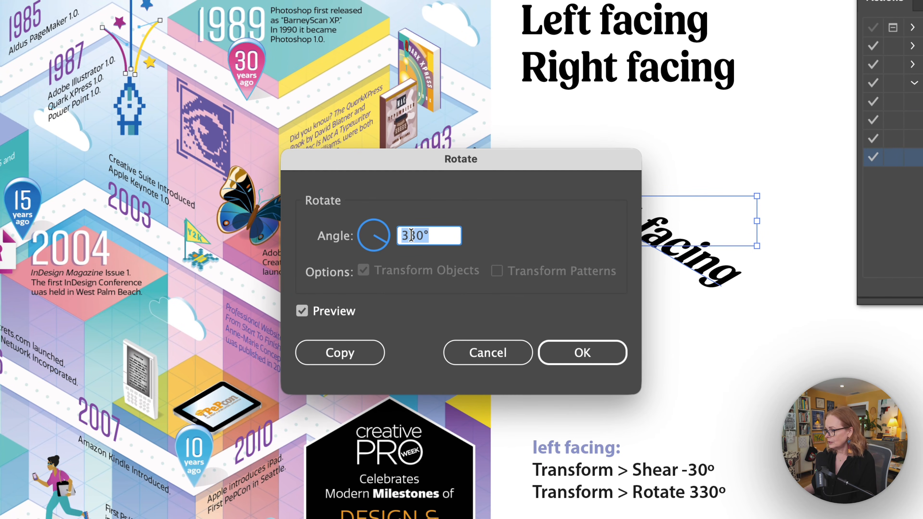
click(411, 235)
key(BackSpace)
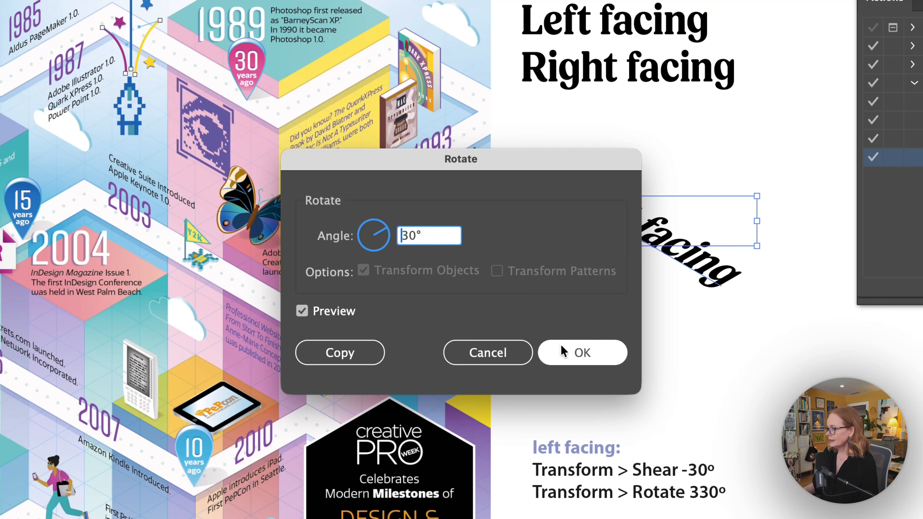
click(564, 352)
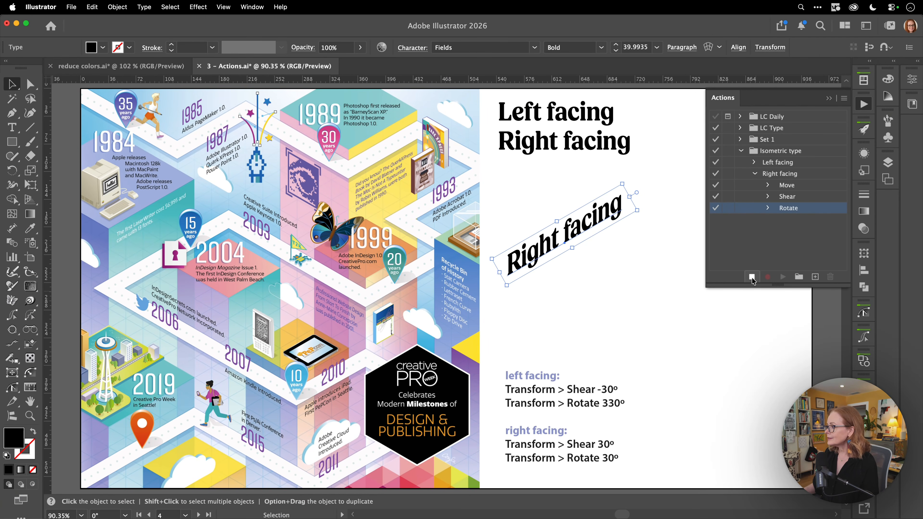
click(752, 252)
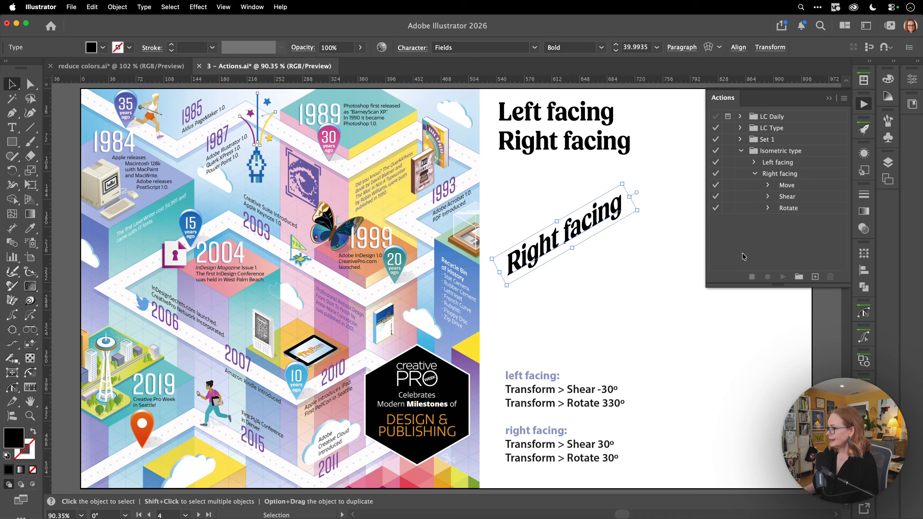
Step: Remove the recorded Move command from the Right facing action and inspect the recorded Shear and Rotate settings
click(687, 254)
click(802, 187)
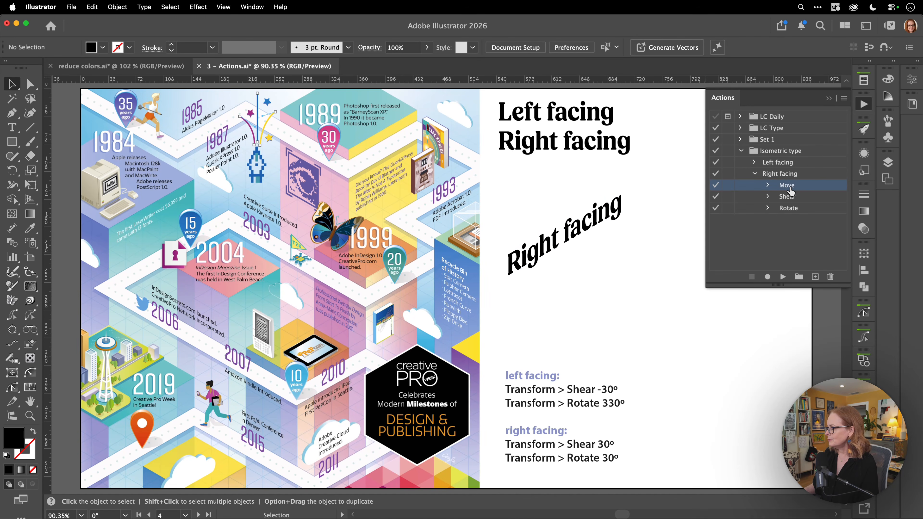
click(830, 278)
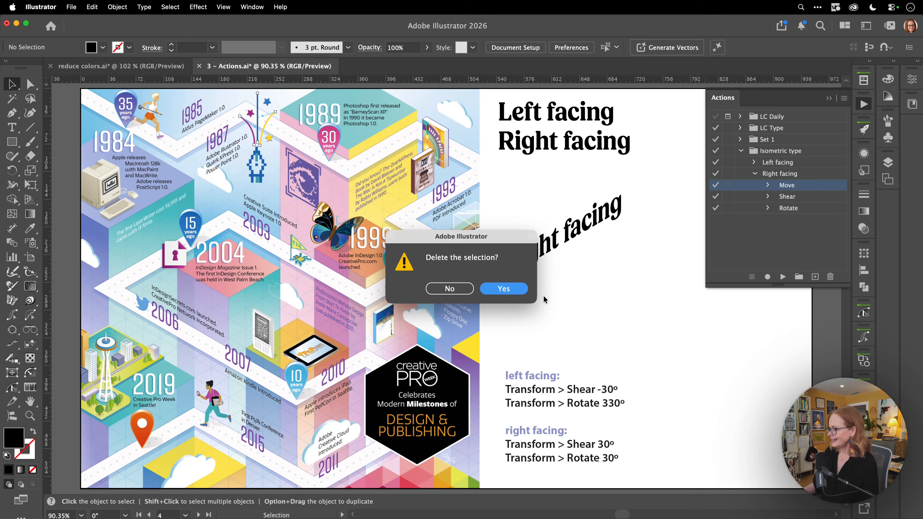
click(504, 289)
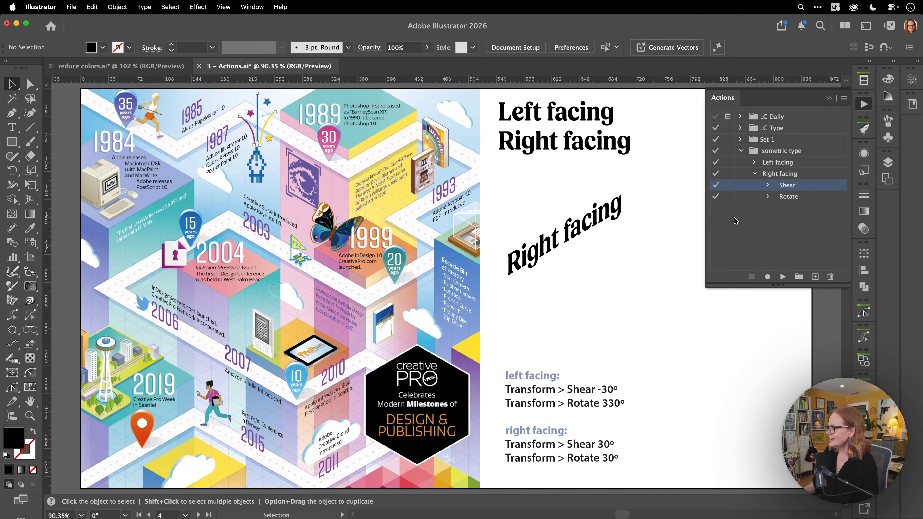
click(767, 186)
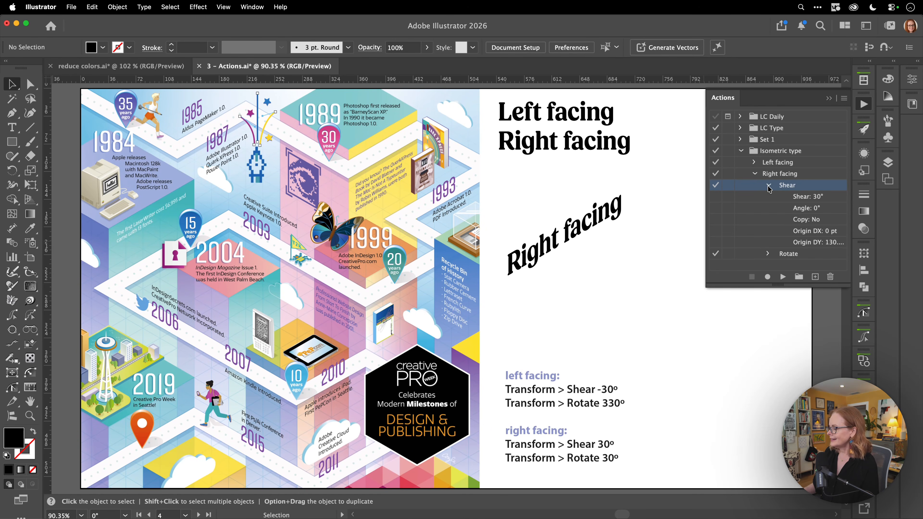
click(767, 186)
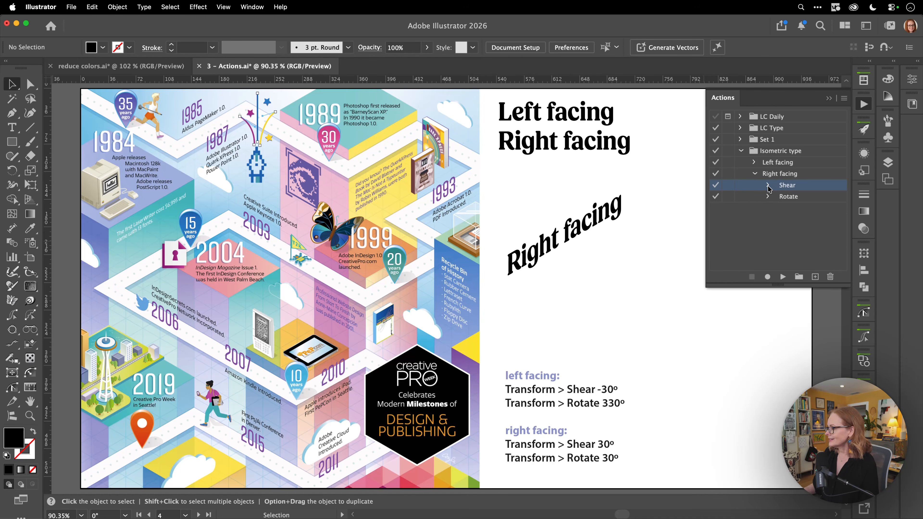
click(768, 197)
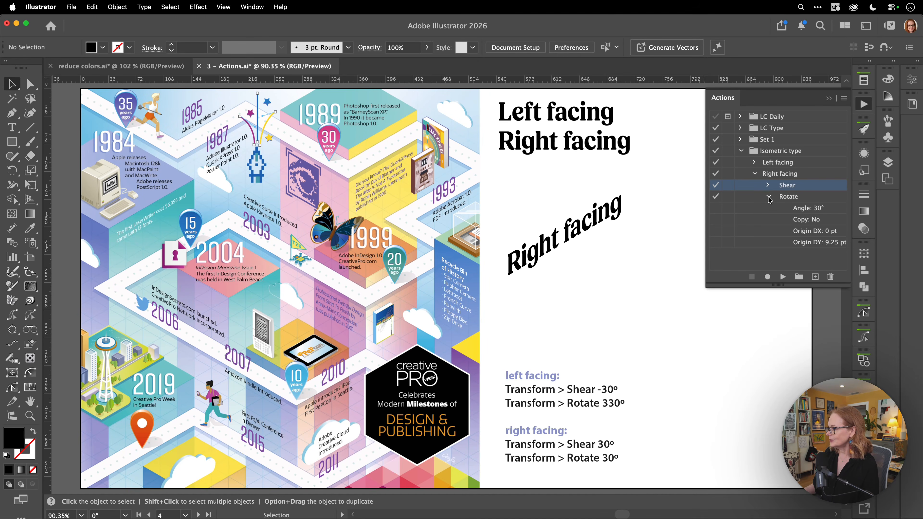
click(768, 197)
Step: Delete the transformed "Right facing" copy and test the Right facing action on a fresh copy of the text
click(580, 243)
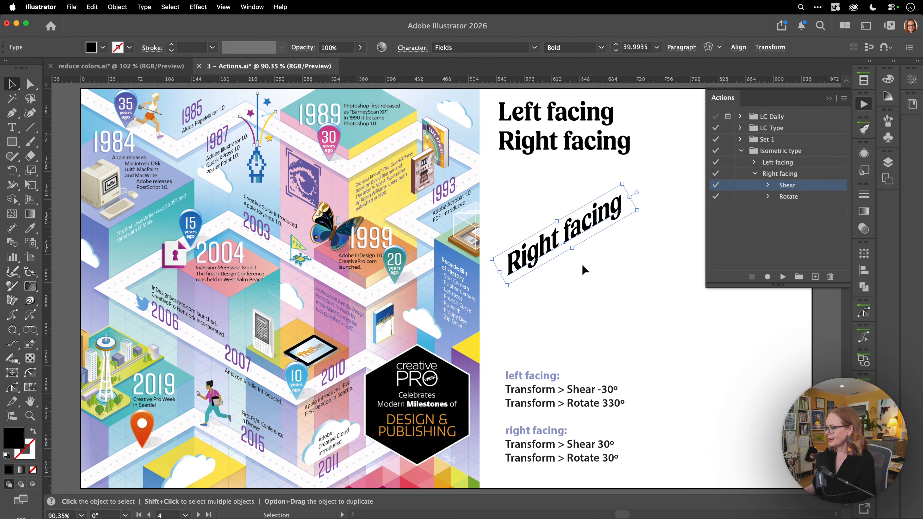
key(Delete)
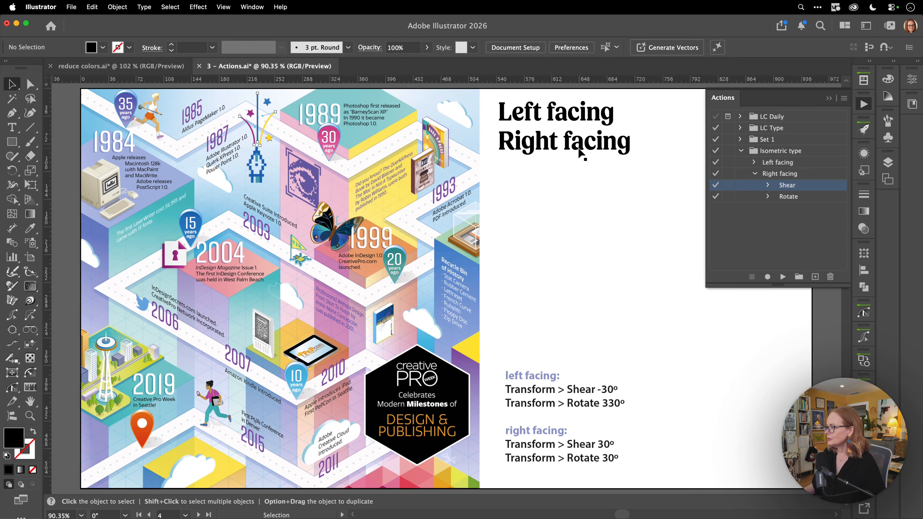
alt+drag(579, 151, 593, 253)
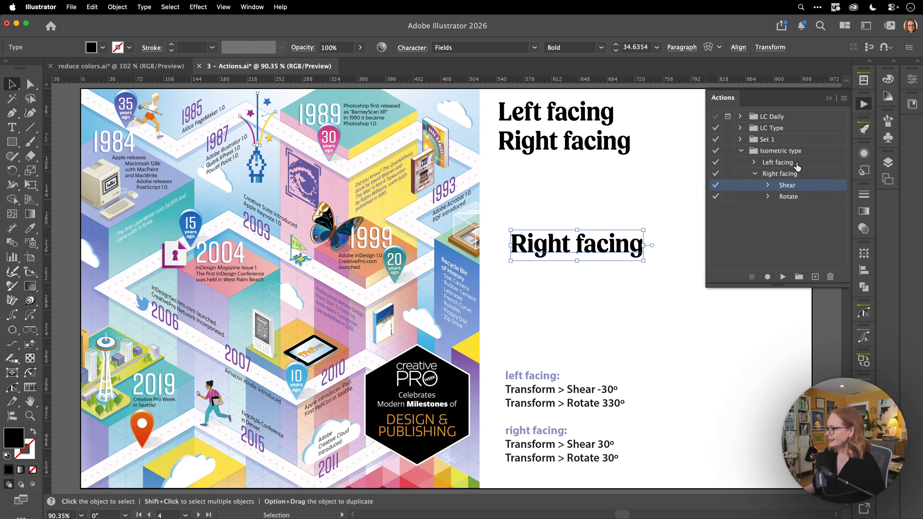
click(799, 175)
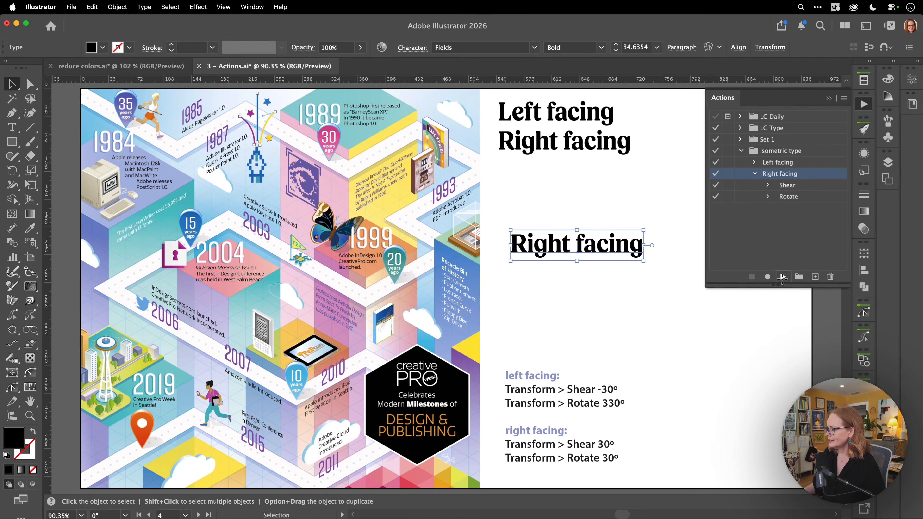
click(782, 277)
click(668, 300)
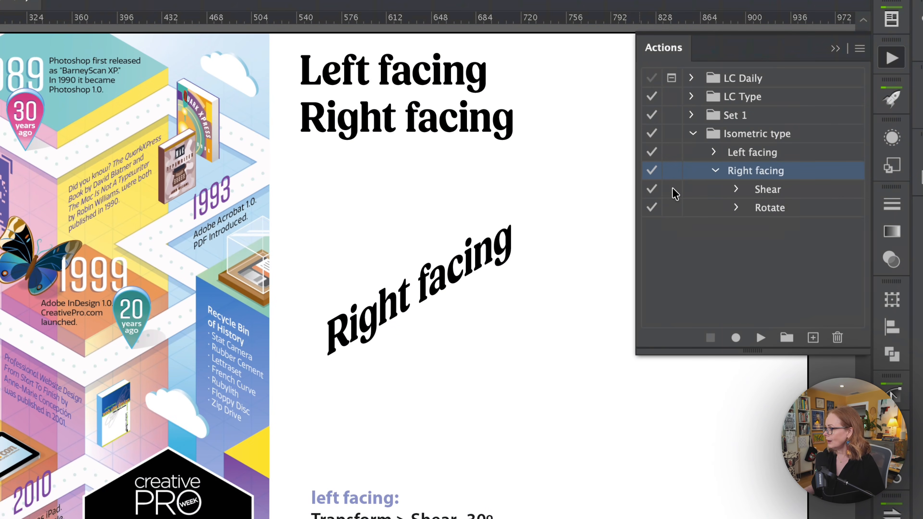
Step: Turn on the dialog toggles for the Right facing action's Shear and Rotate commands, and replace the transformed copy with a fresh text copy
click(672, 190)
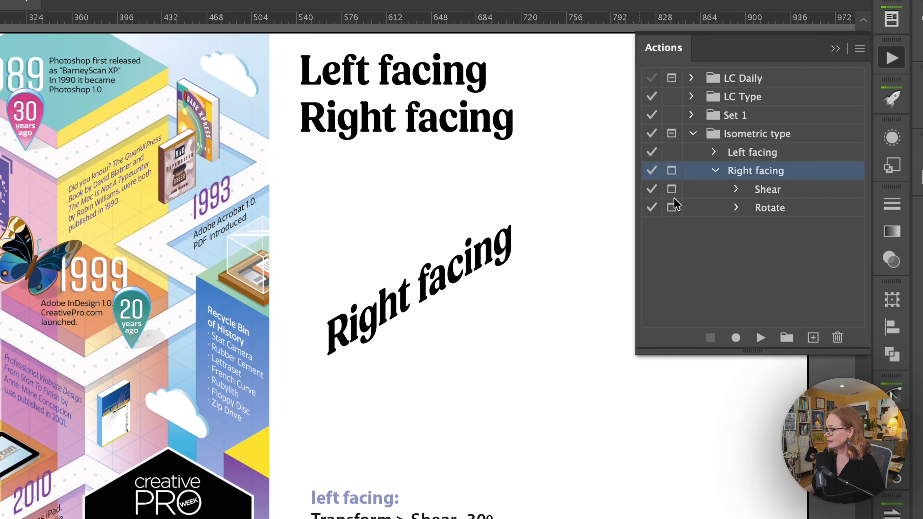
click(476, 275)
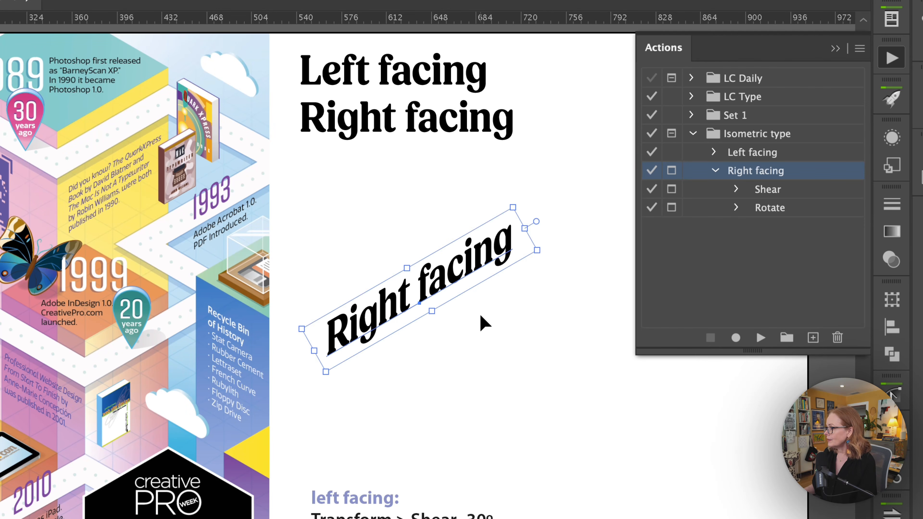
key(Delete)
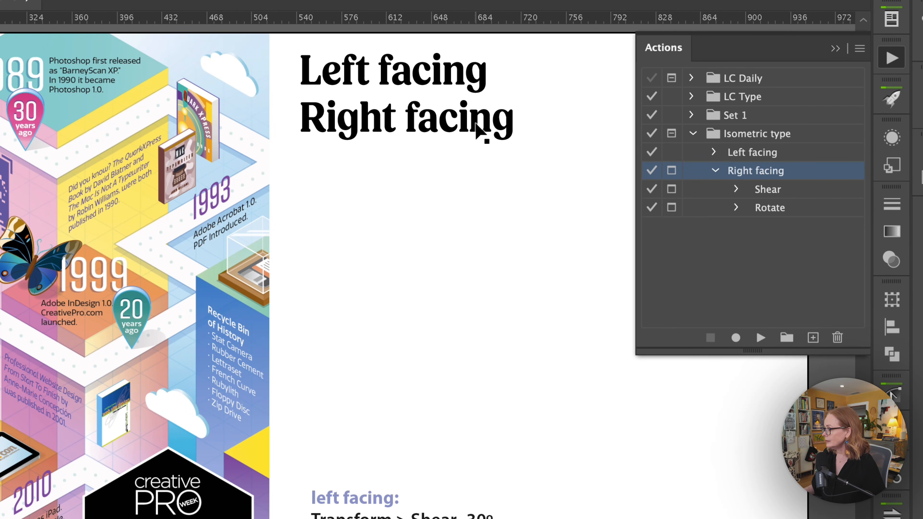
drag(484, 129, 502, 280)
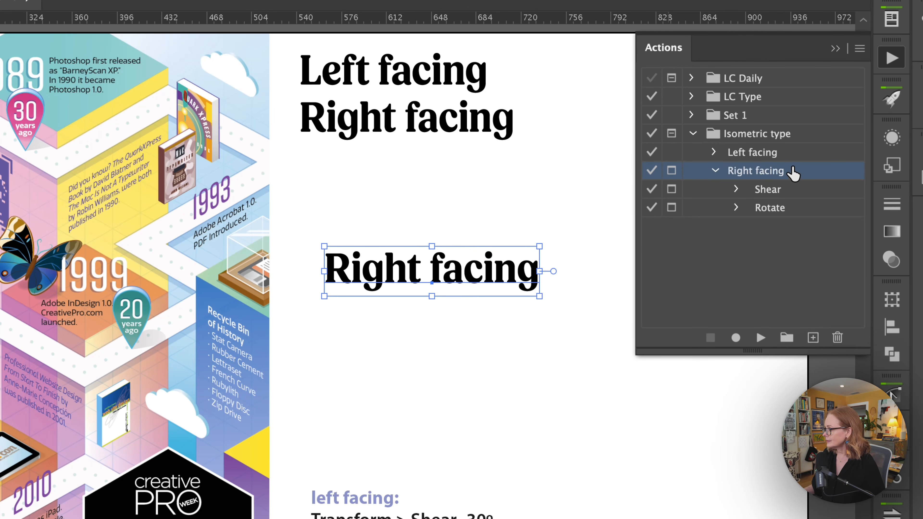
Step: Play the Right facing action on the copy, accepting the 30° shear and setting the rotation to 34°, and delete the result
click(760, 338)
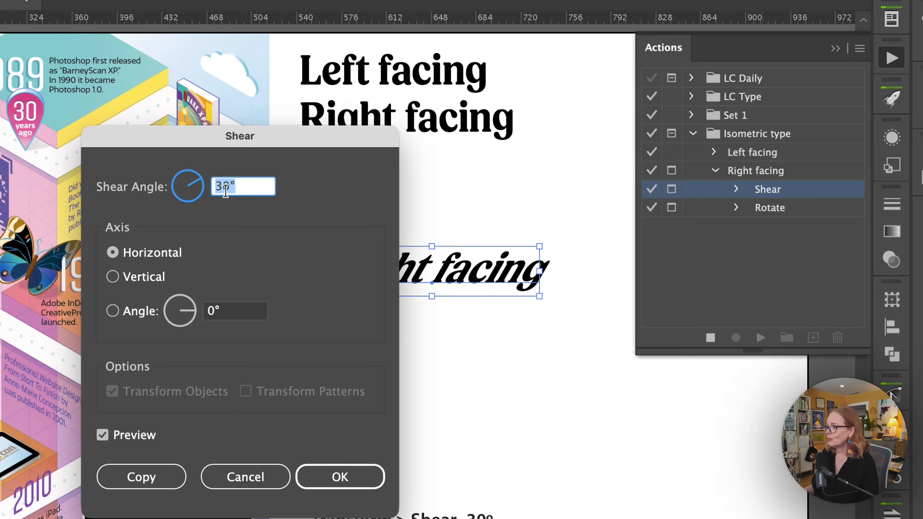
click(341, 478)
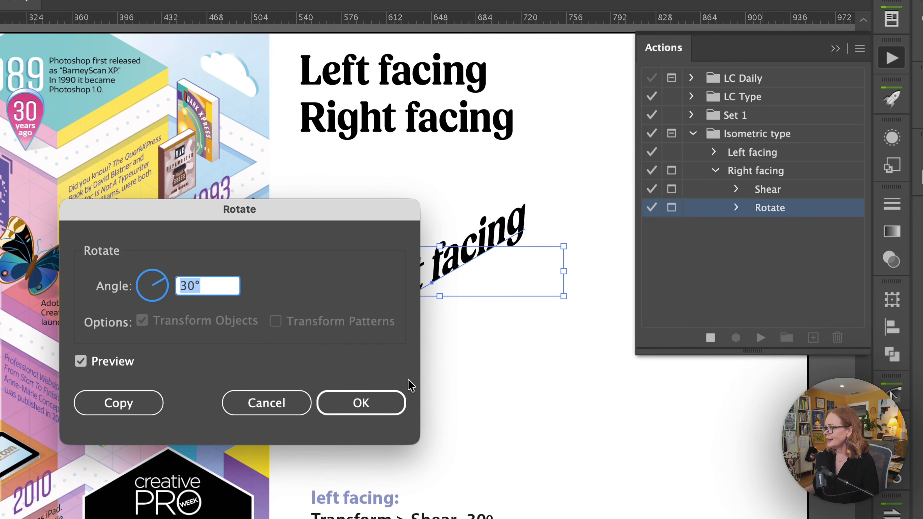
key(Up)
key(Up)
key(Up)
key(Up)
click(342, 397)
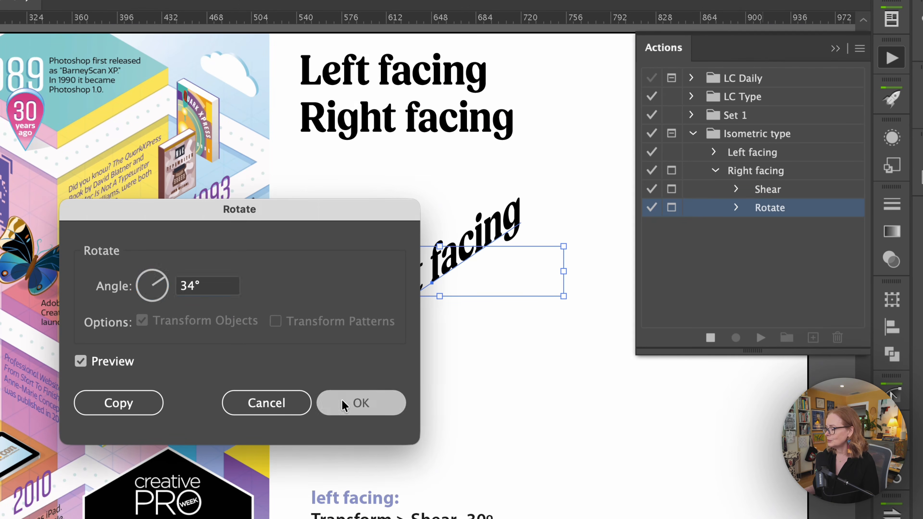
key(Delete)
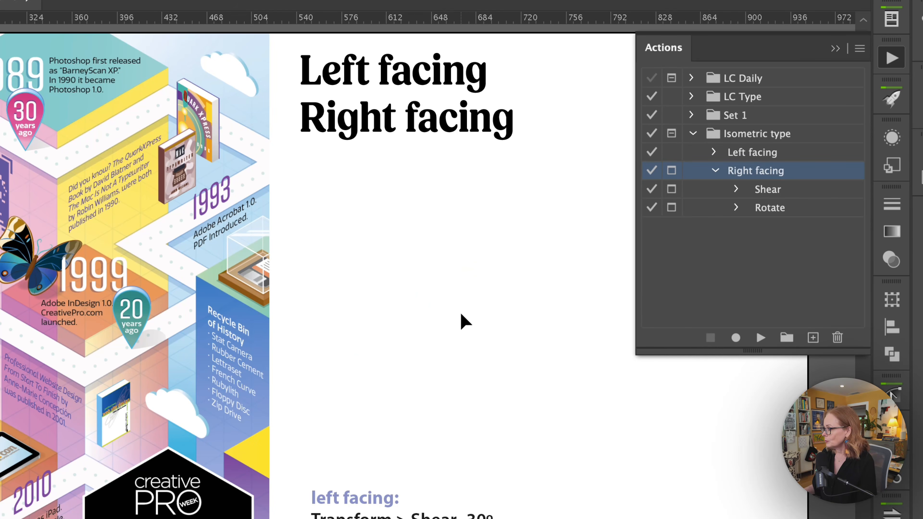
Step: Turn off the dialog toggles for the Shear and Rotate commands and collapse the Right facing action
click(654, 301)
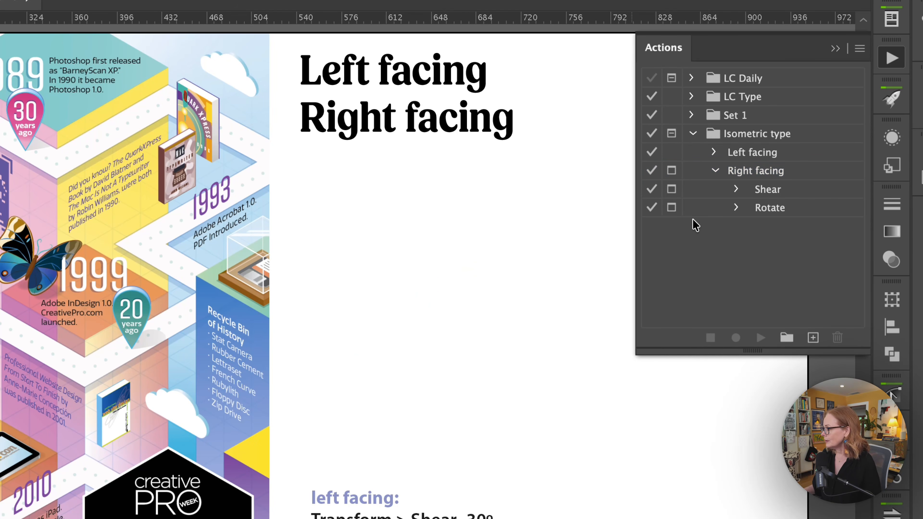
click(670, 189)
click(671, 207)
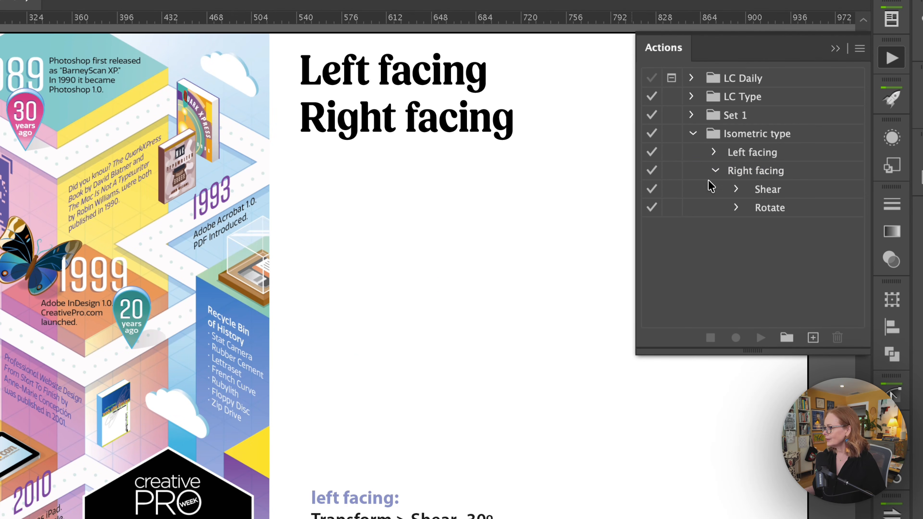
click(715, 170)
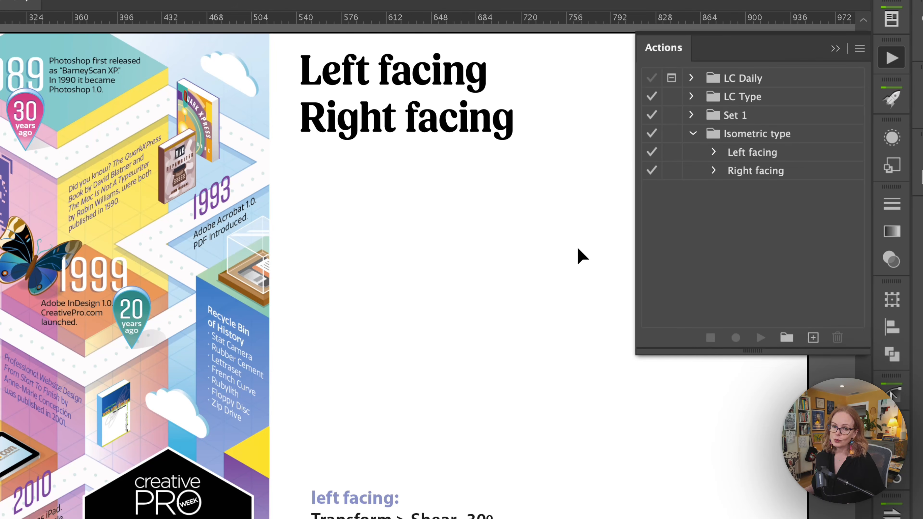
Step: Switch the actions list to Button Mode and bring the Left facing and Right facing action buttons into view
click(860, 48)
click(799, 421)
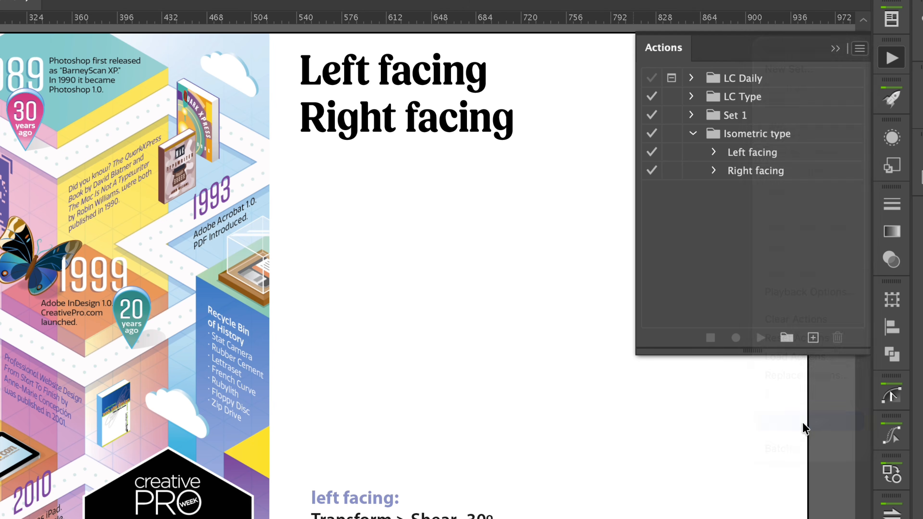
scroll(814, 225, down, 5)
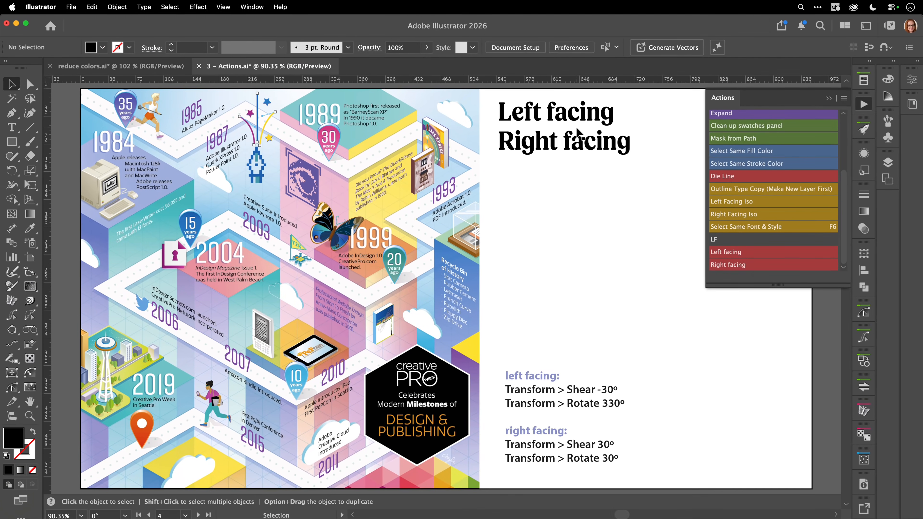
Step: Play the Left facing action on the "Left facing" text copy, and the Right facing action on a new "Right facing" copy placed below it
click(756, 251)
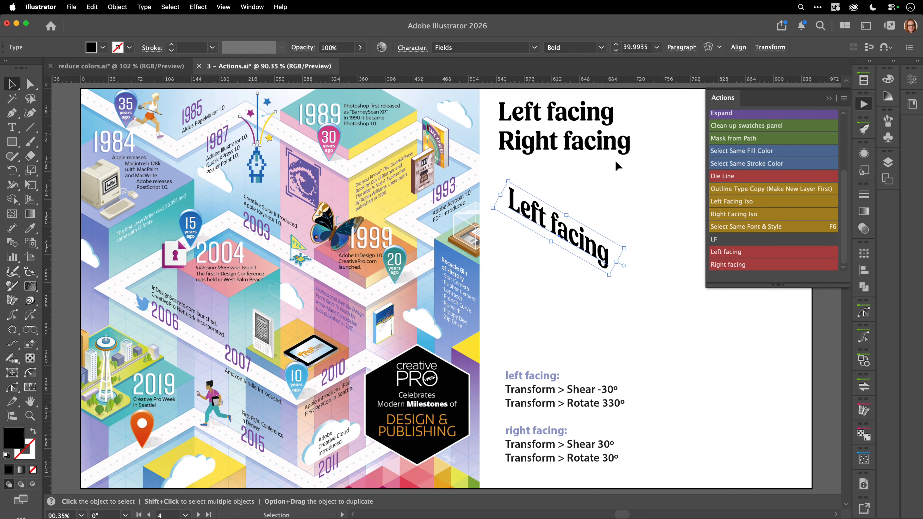
drag(617, 144, 643, 307)
click(742, 267)
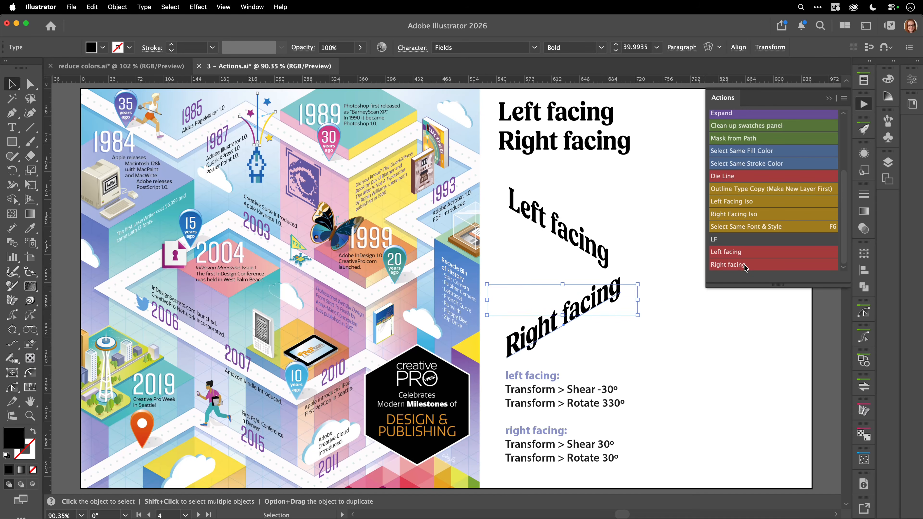
click(630, 333)
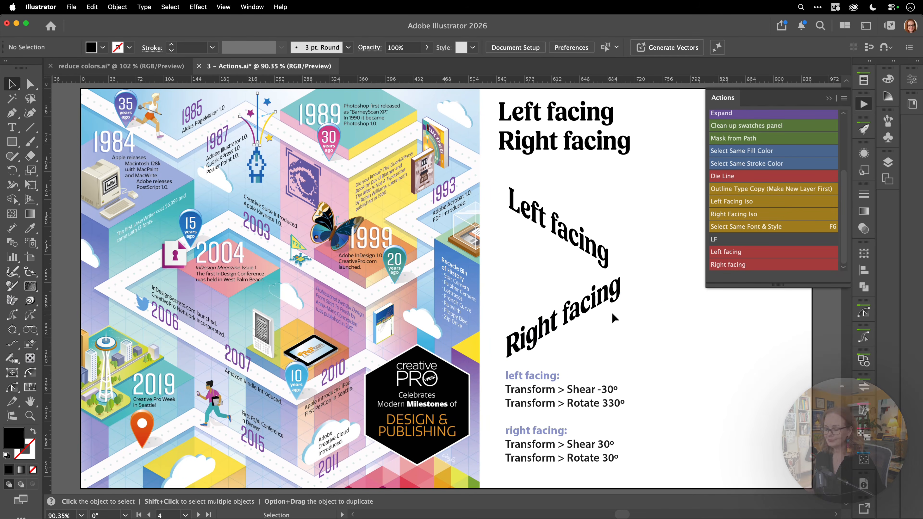
Step: On artboard 5, play the Left facing action on the 2026 text and the Right facing action on the 2027 text
click(199, 515)
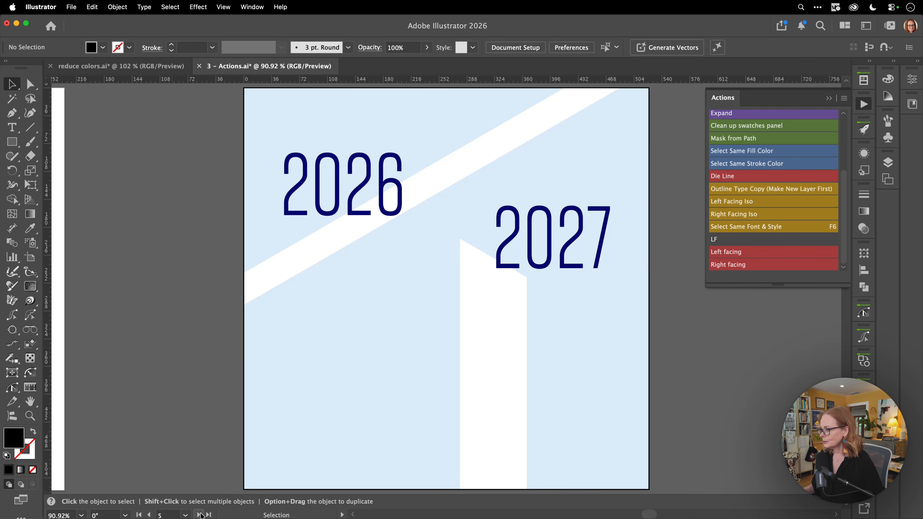
click(362, 216)
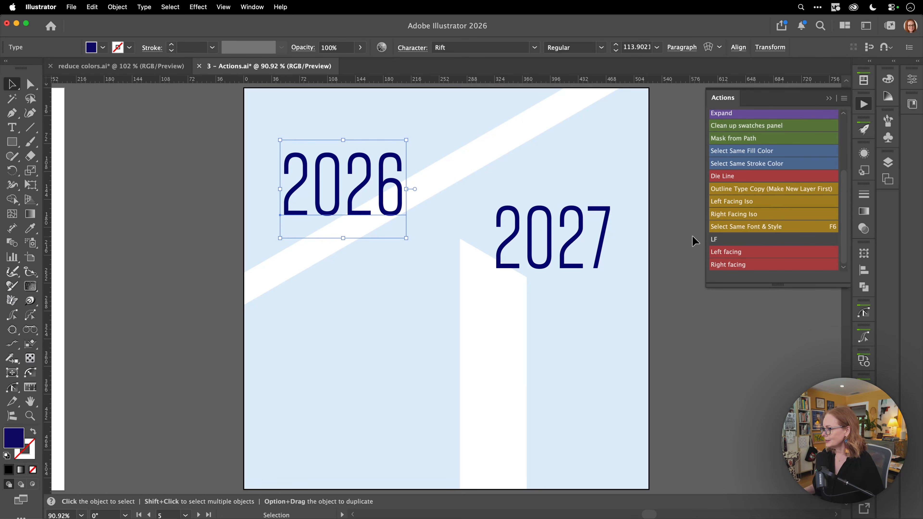
click(719, 251)
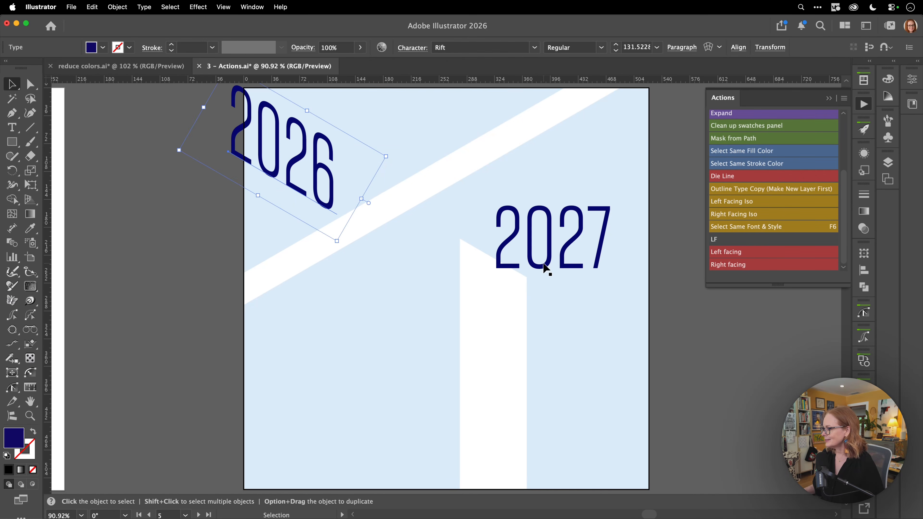
click(547, 269)
click(763, 264)
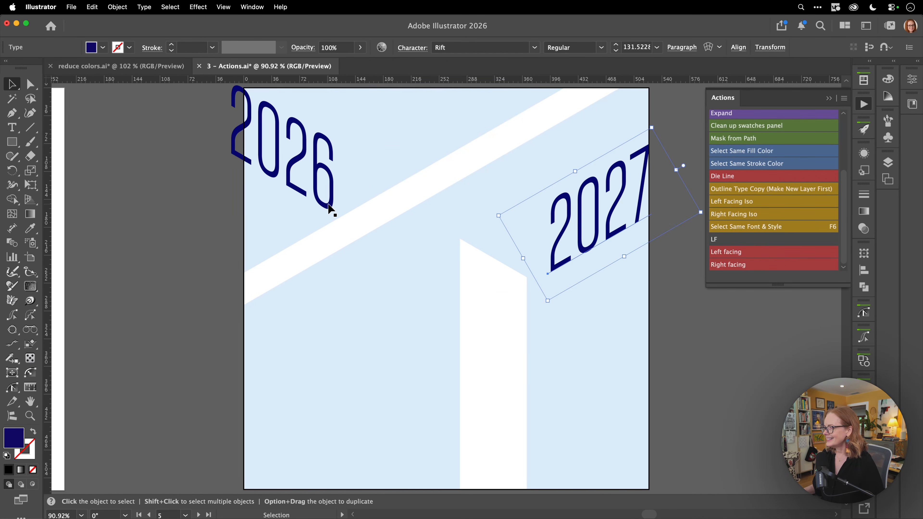
Step: Move the 2026 text over the vertical white bar's upper end and the 2027 text above the diagonal white band
drag(331, 210, 527, 368)
drag(558, 277, 283, 242)
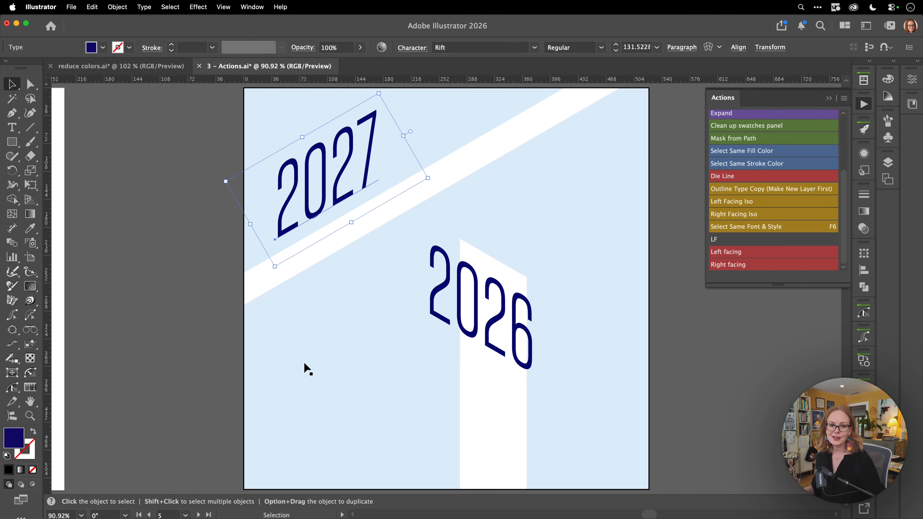